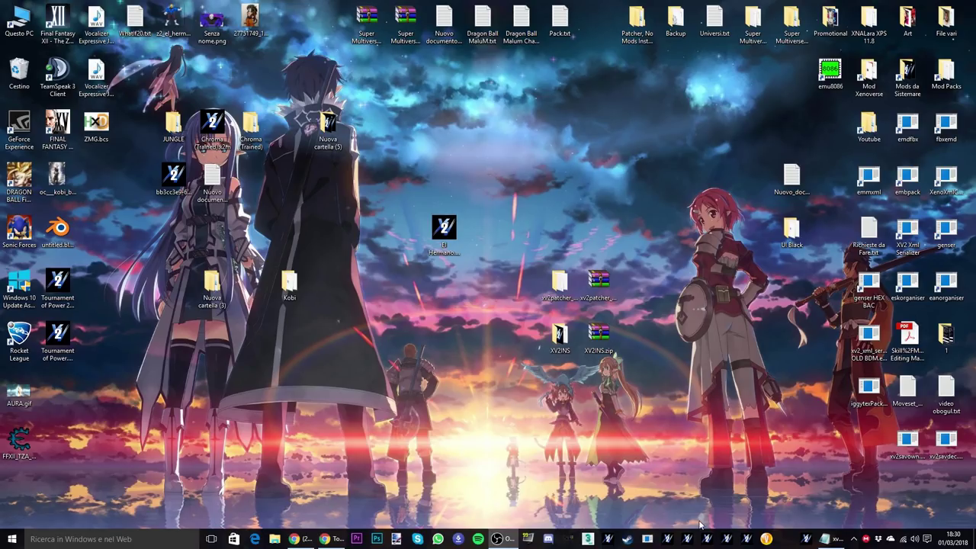
Bring up the Clear installation confirmation in XV2 Mods Installer, decline it, and close the installer
double_click(444, 229)
left_click(263, 127)
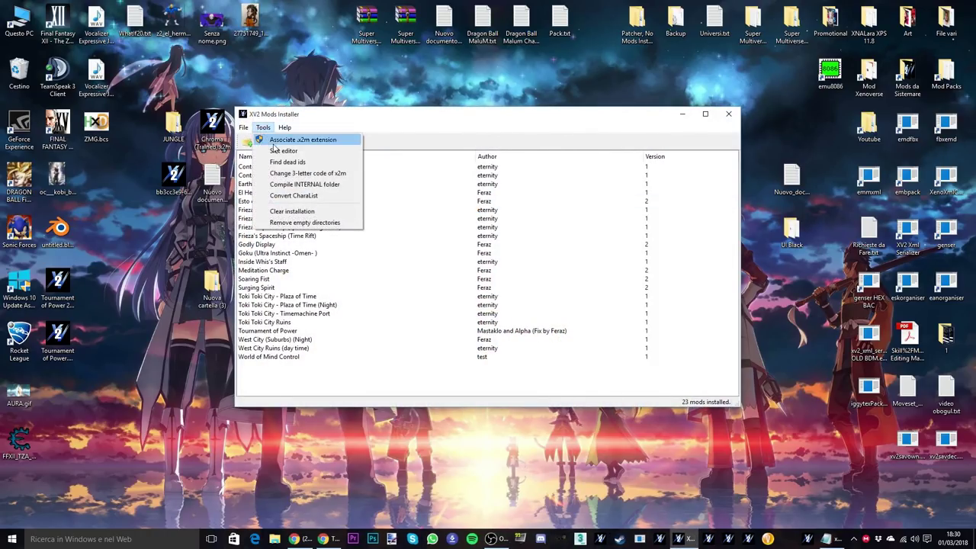
left_click(295, 215)
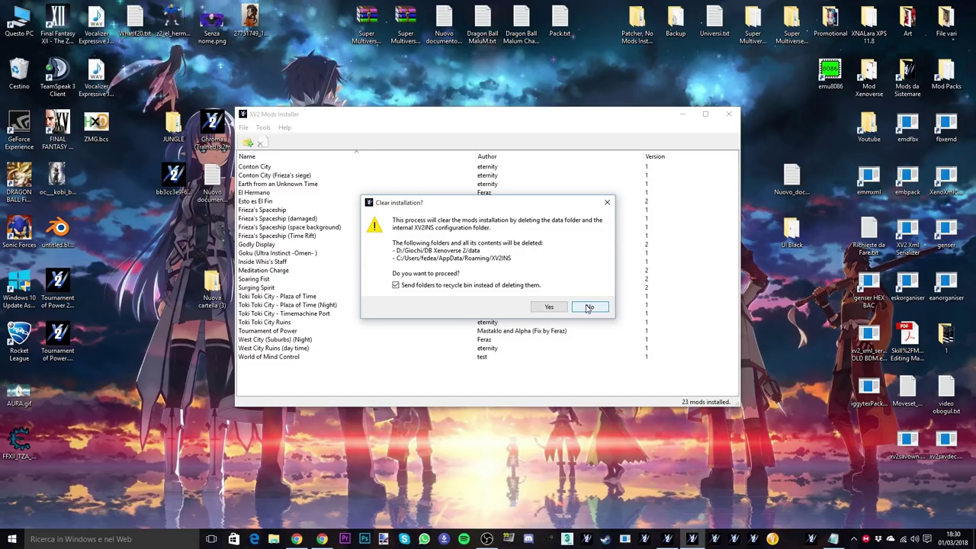
left_click(588, 308)
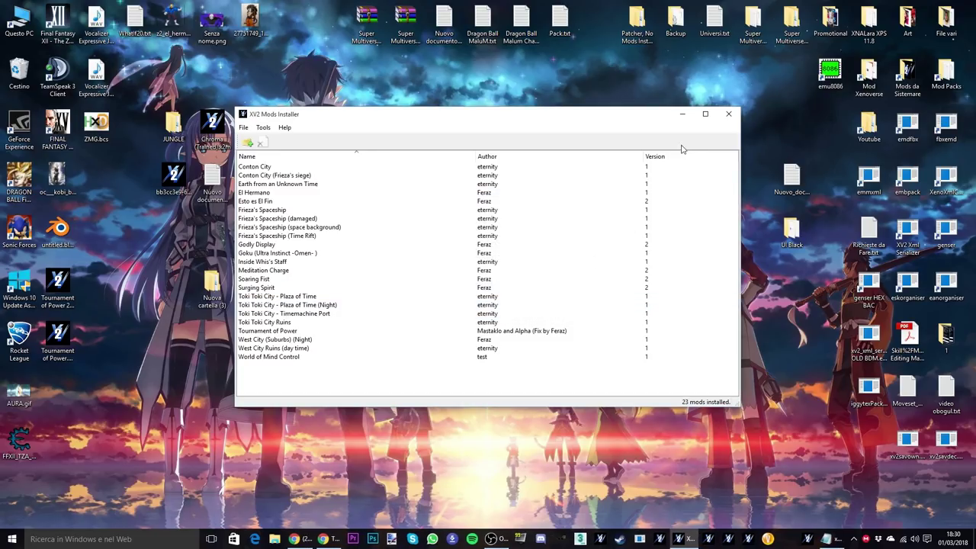
left_click(721, 119)
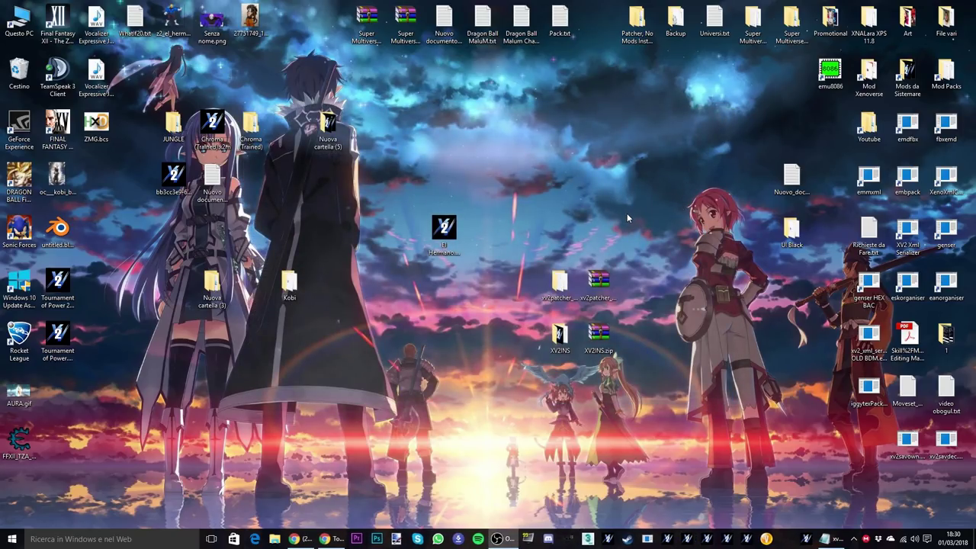
Switch to Chrome and open the xv2patcher 2.0 download page linked in the Tools by Eternity thread
left_click(328, 538)
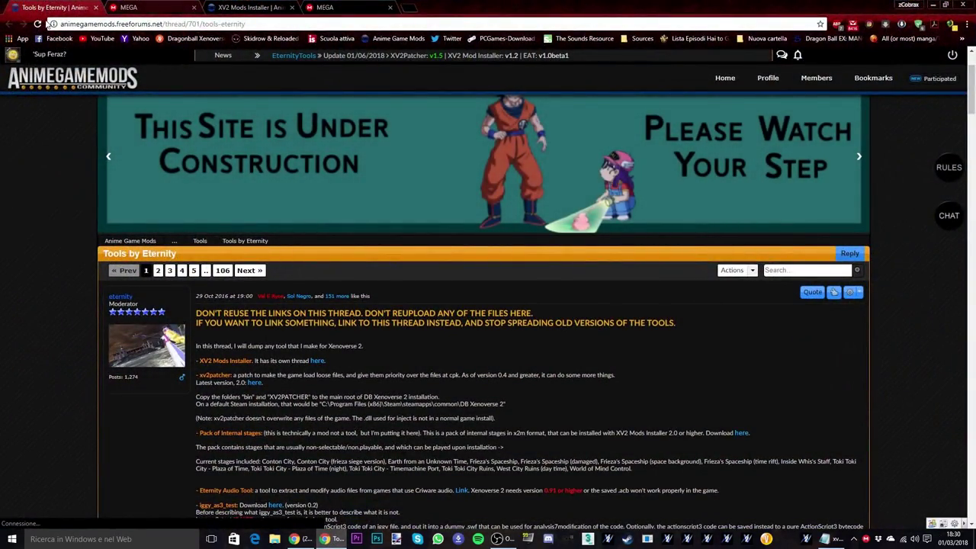
scroll(279, 390, "down", 2)
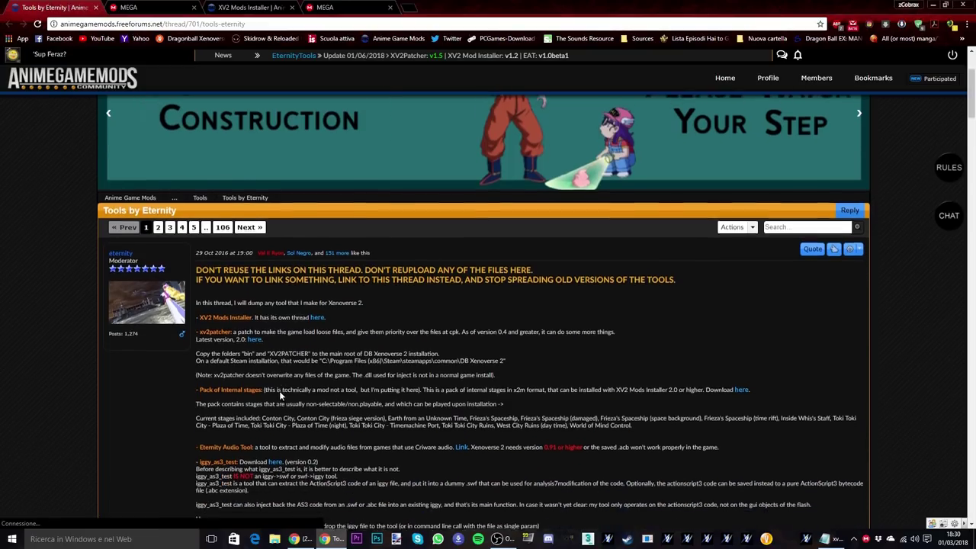
left_click(266, 6)
scroll(308, 377, "down", 2)
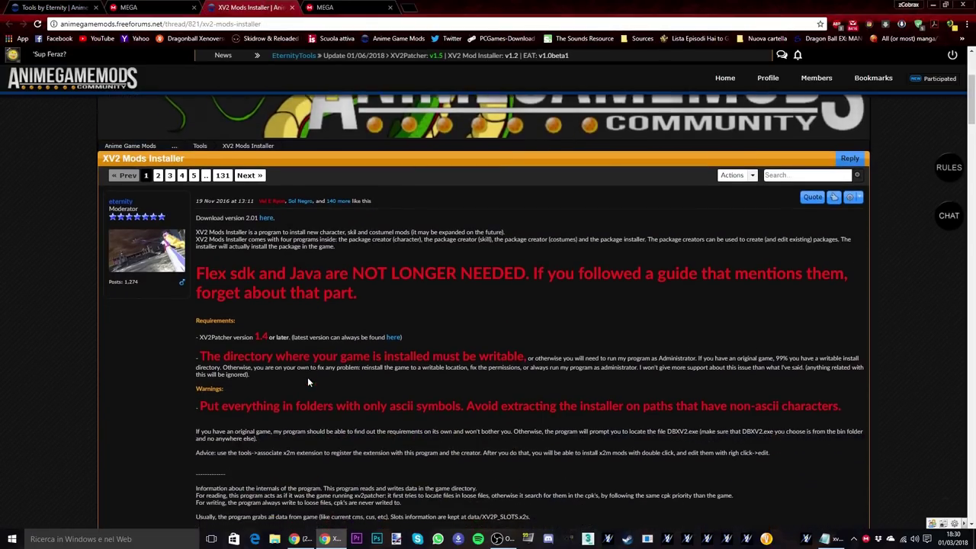
key("ctrl+1")
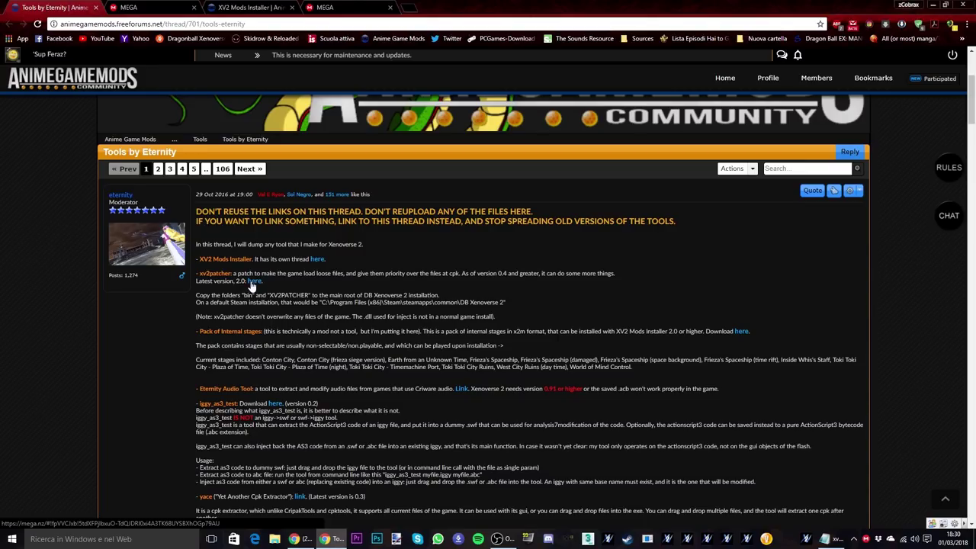
middle_click(254, 281)
left_click(149, 8)
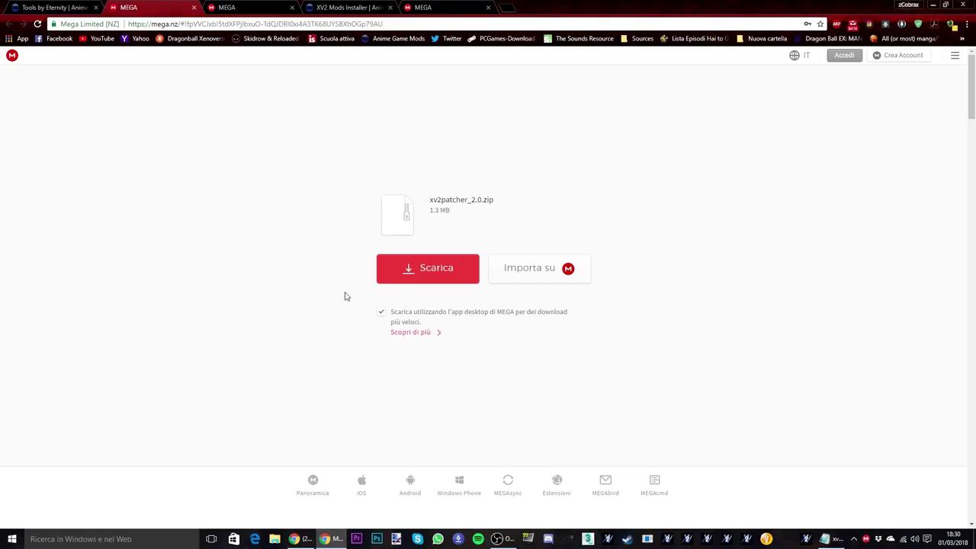
Open the version 2.01 download page for XV2INS.zip from the XV2 Mods Installer thread and return to the desktop
left_click(315, 5)
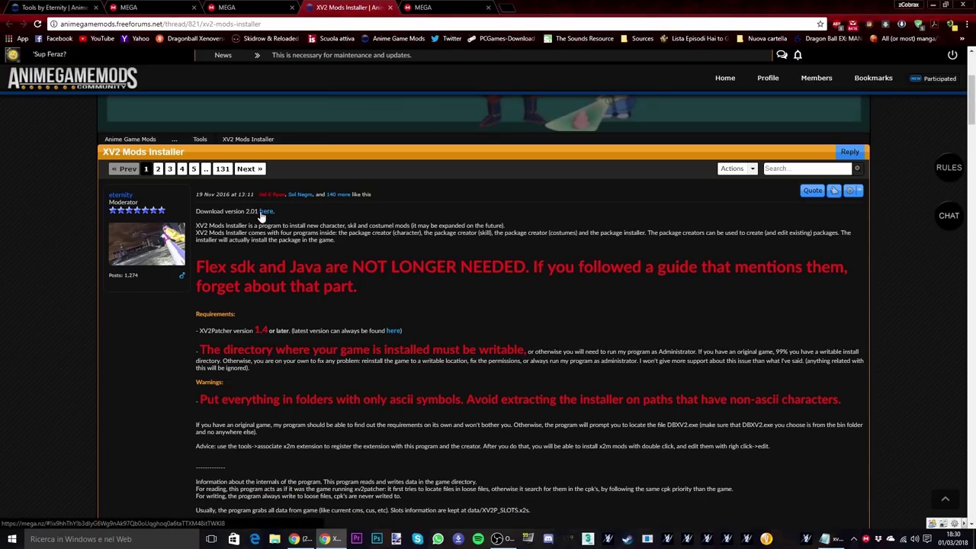
left_click(262, 213)
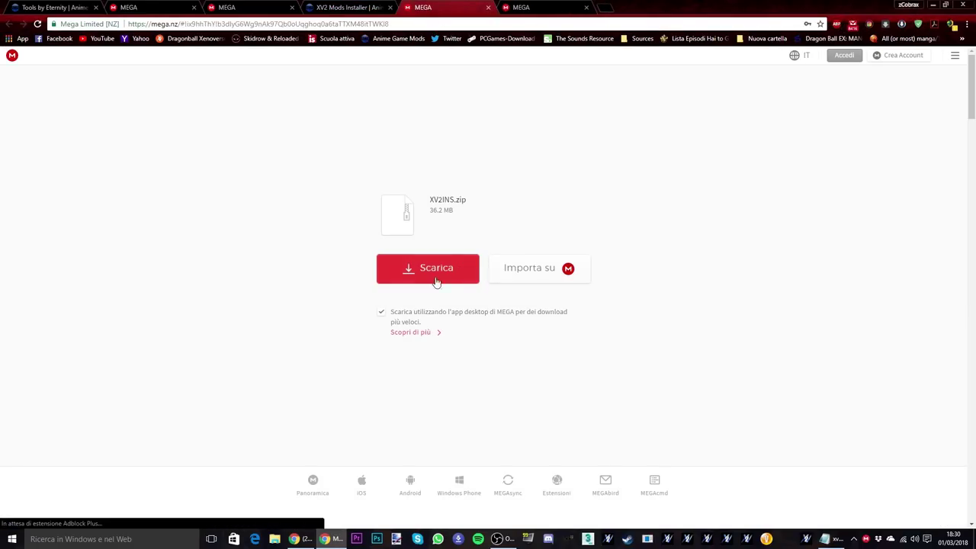
left_click(436, 282)
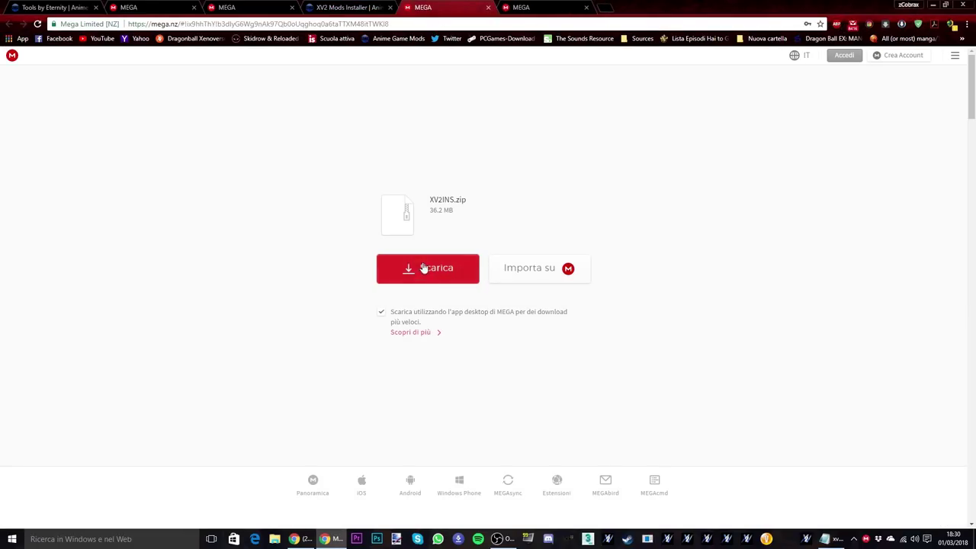
left_click(935, 6)
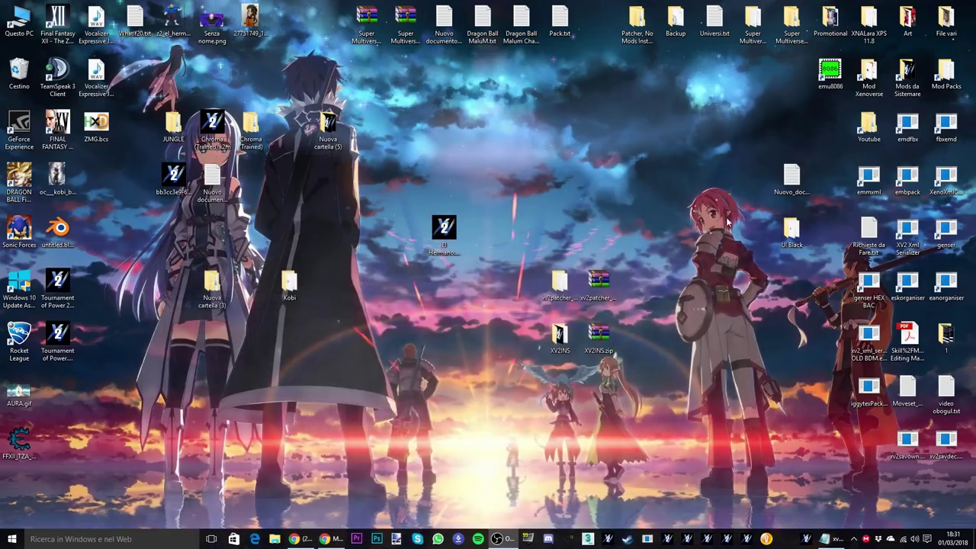
View the extraction options for the xv2patcher and XV2INS.zip archives on the desktop and dismiss them
right_click(594, 287)
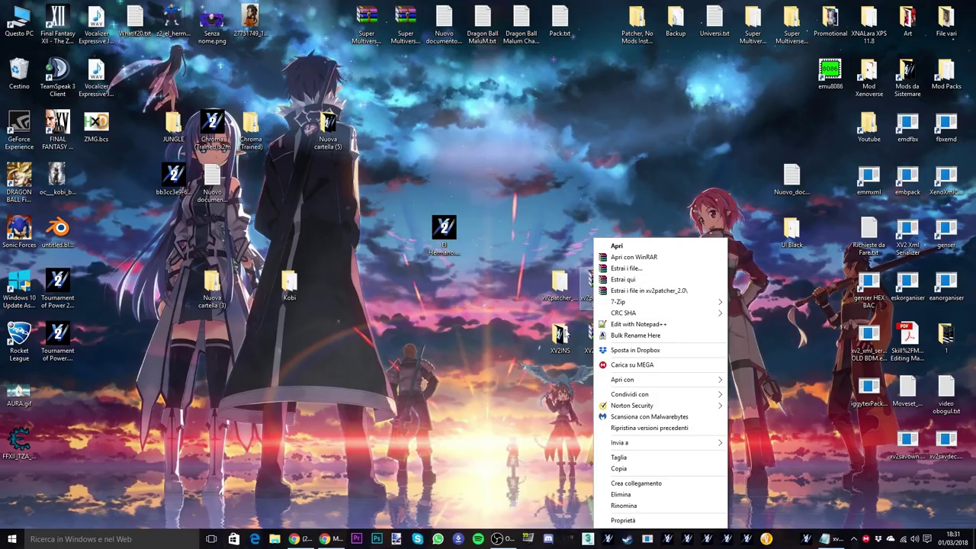
left_click(588, 338)
right_click(588, 337)
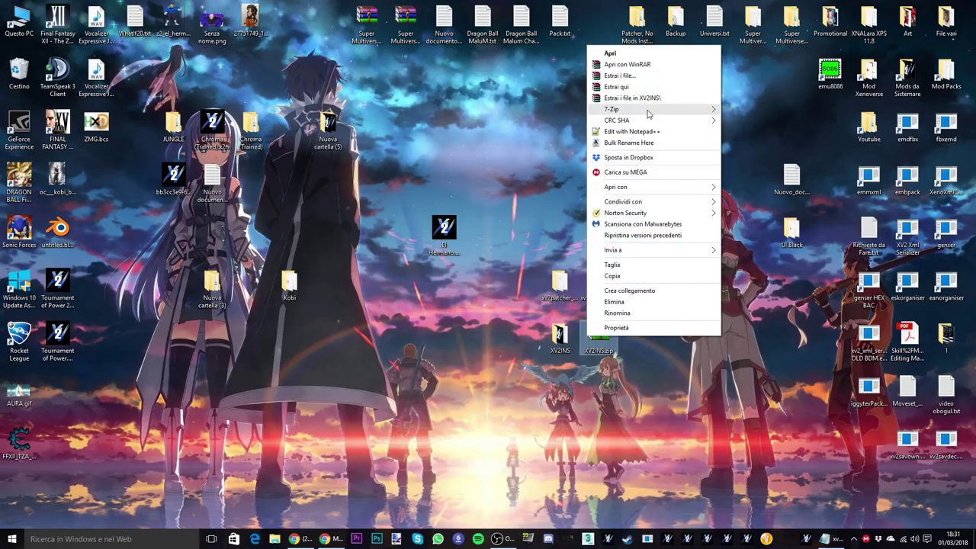
left_click(744, 101)
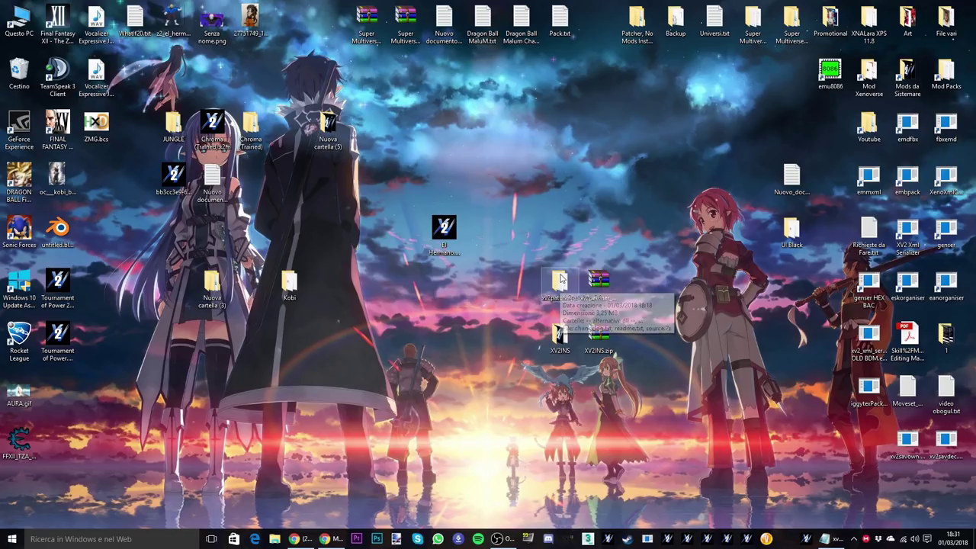
Open the extracted xv2patcher_2.0 folder with bin and XV2PATCHER selected, and the DB Xenoverse 2 (SMP Build) game folder beside it
double_click(562, 284)
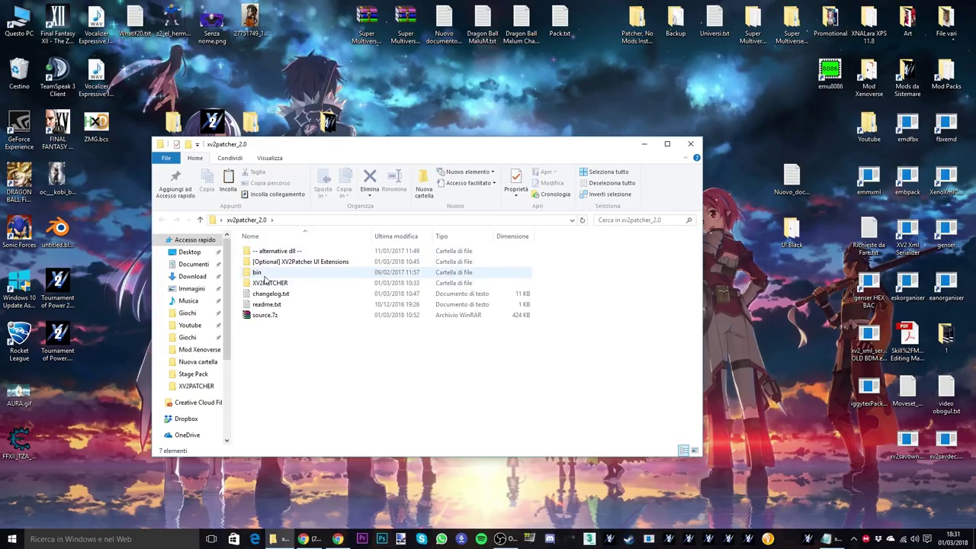
left_click(267, 273)
left_click_drag(341, 155, 638, 138)
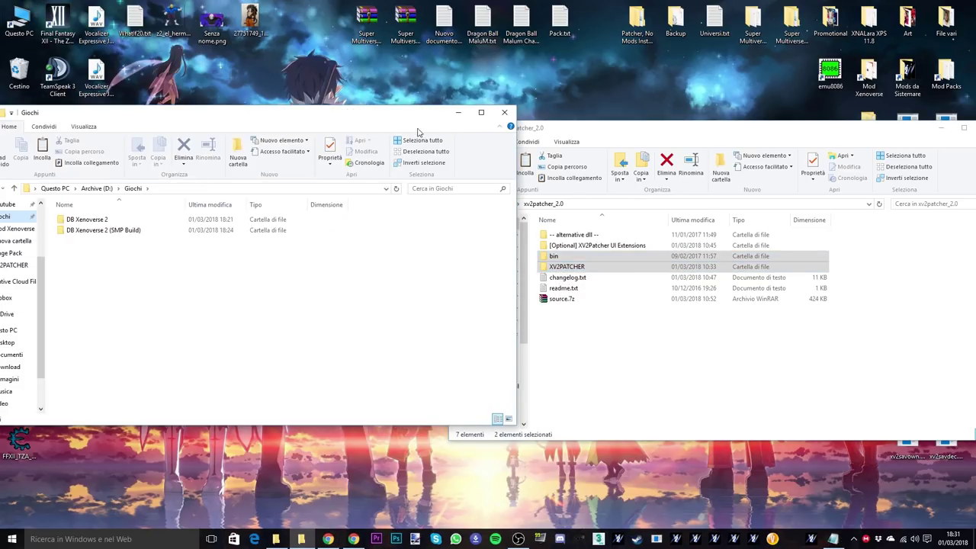
double_click(19, 19)
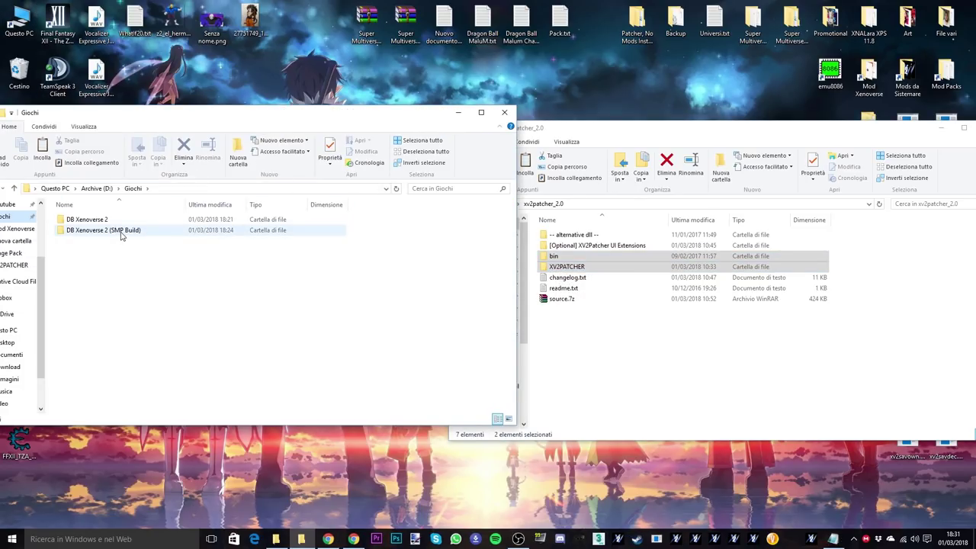
double_click(174, 231)
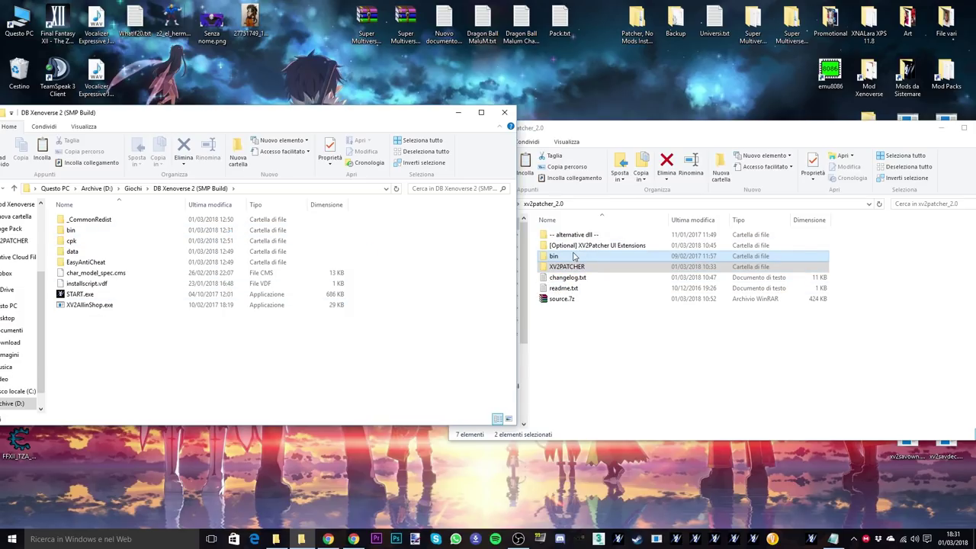
Copy the bin and XV2PATCHER folders into the DB Xenoverse 2 (SMP Build) folder, replacing the existing xinput1_3.dll
left_click(524, 244)
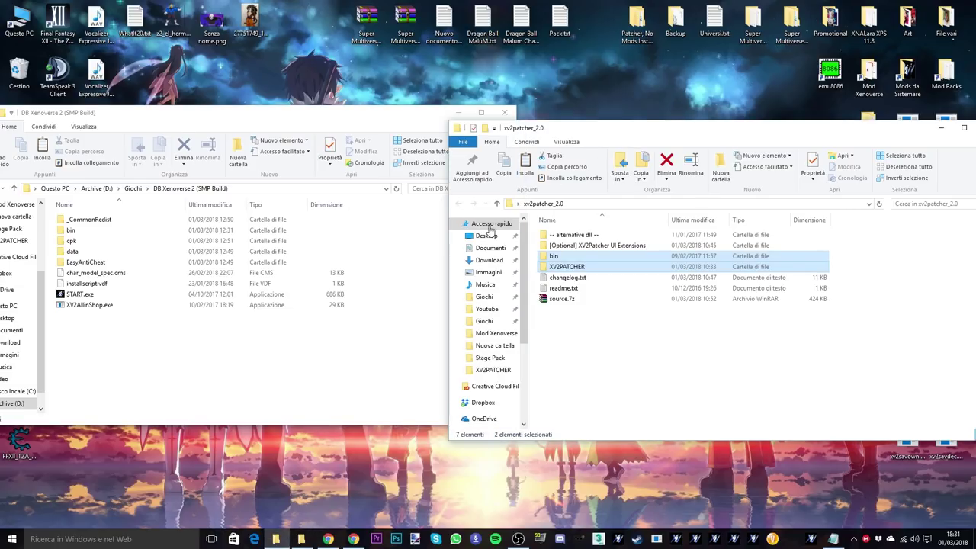
left_click(303, 380)
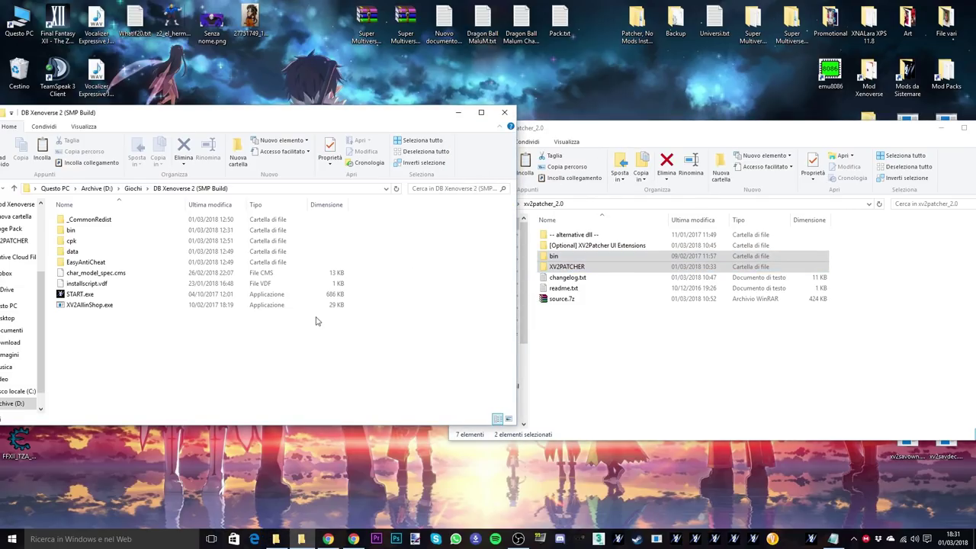
key("ctrl+v")
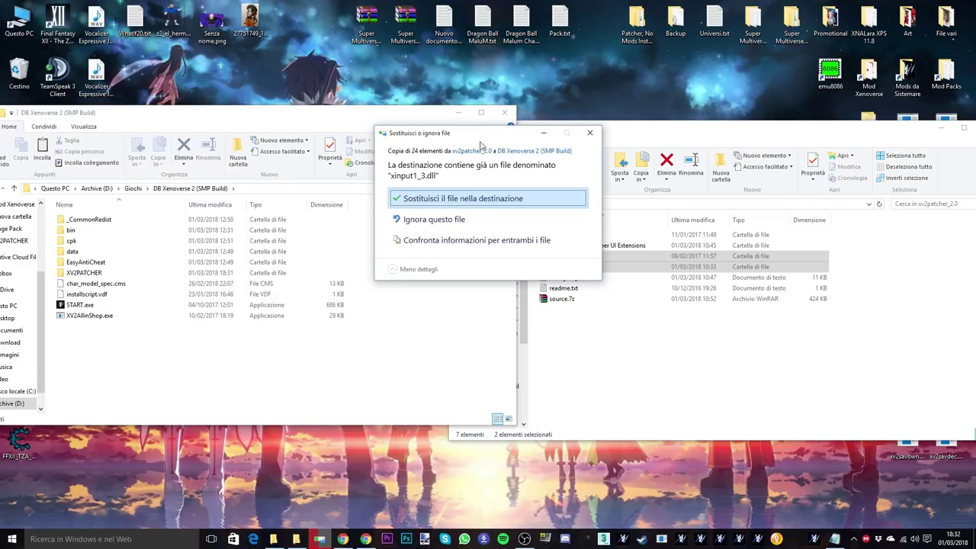
left_click(427, 200)
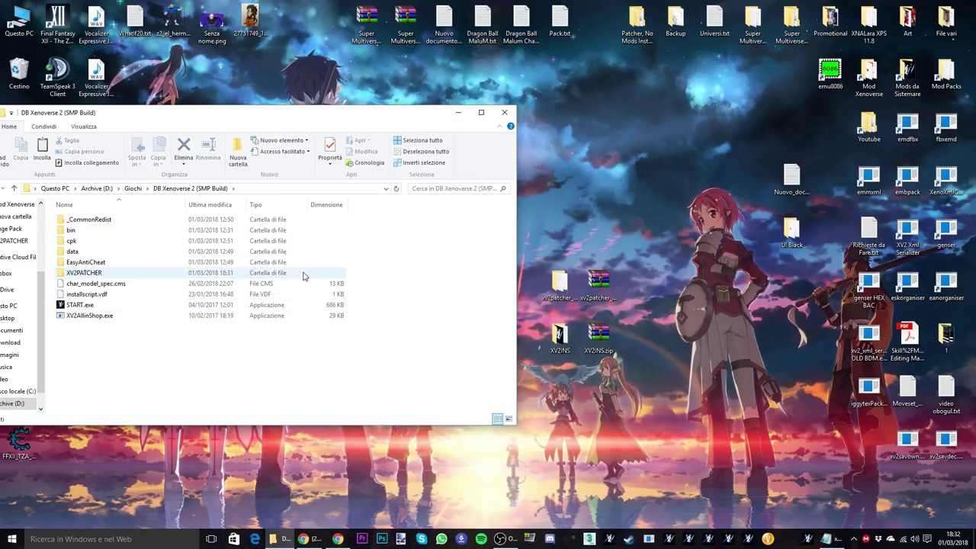
Open xv2patcher.ini from the game's XV2PATCHER folder and set unlock_chara_all and unlock_stage_all to true
double_click(296, 275)
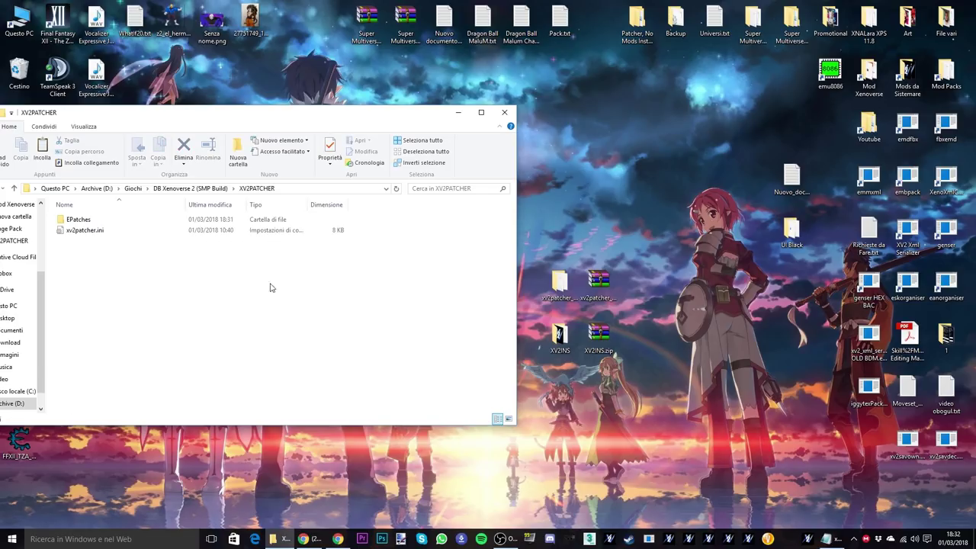
double_click(163, 231)
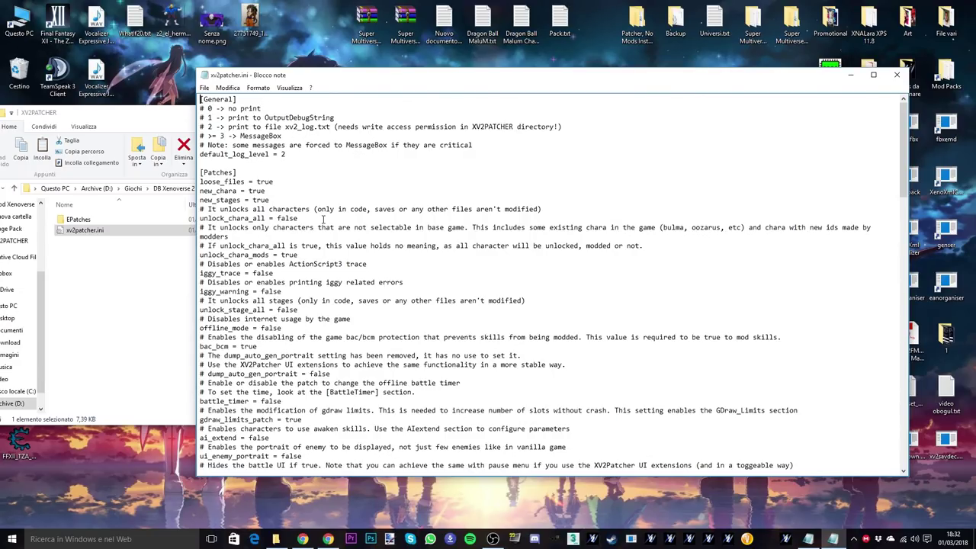
left_click_drag(298, 219, 277, 219)
type("tru")
left_click_drag(298, 310, 277, 309)
type("true")
Set offline_mode and battle_timer to true in the Patches section of xv2patcher.ini
scroll(312, 325, "down", 2)
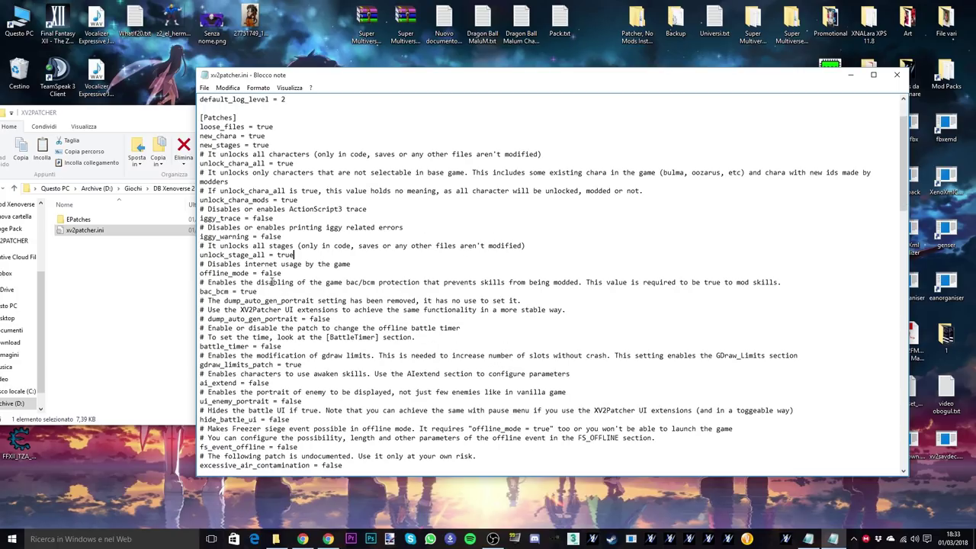
left_click_drag(283, 273, 260, 273)
type("true")
left_click_drag(284, 347, 261, 347)
type("true")
Set ai_extend and ui_enemy_portrait to true in the Patches section
scroll(296, 359, "down", 1)
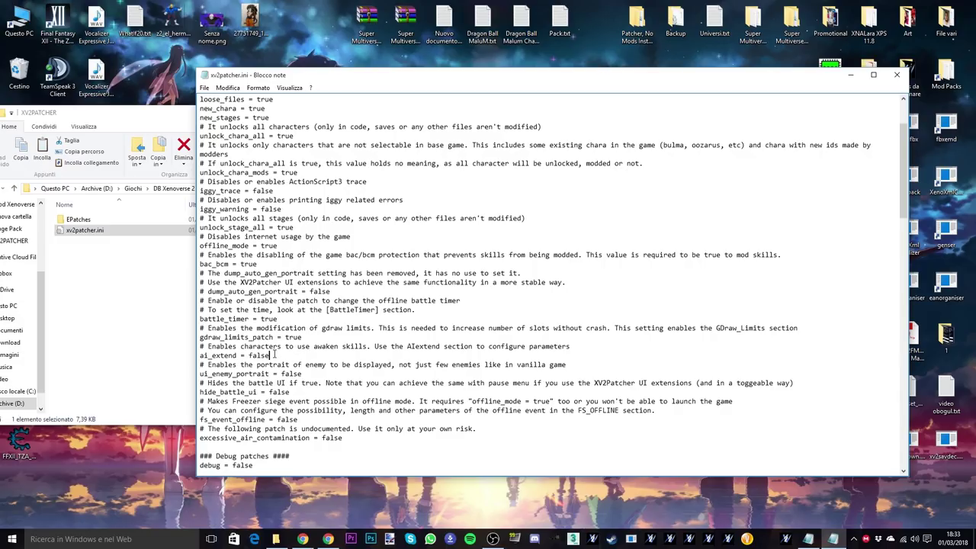
left_click_drag(273, 354, 250, 364)
type("true")
left_click_drag(311, 376, 281, 375)
type("true")
Set fs_event_offline to true to enable the Freezer siege event in offline mode
left_click_drag(292, 392, 270, 392)
scroll(301, 369, "down", 1)
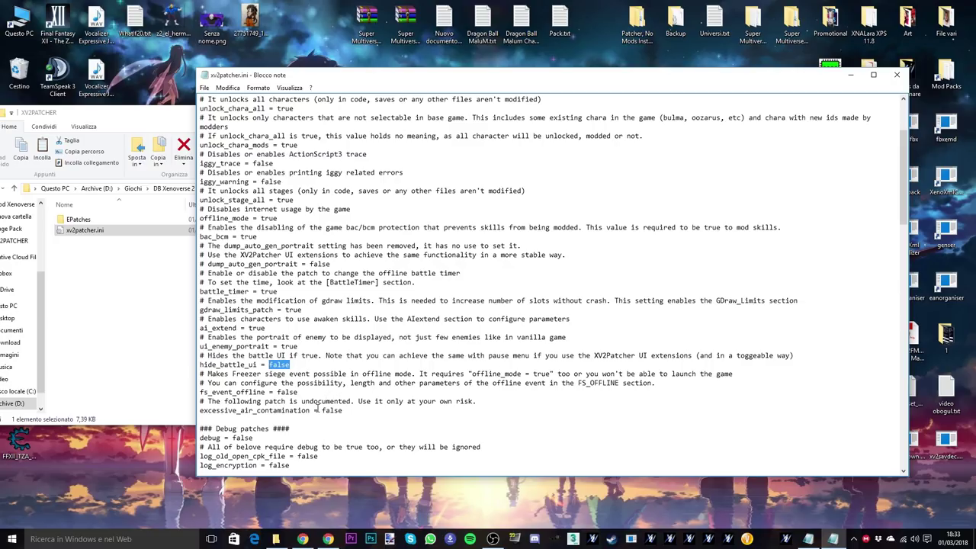
left_click_drag(298, 392, 278, 392)
type("tru")
Set log_loose_files to true in the LooseFiles section of xv2patcher.ini
scroll(370, 447, "down", 3)
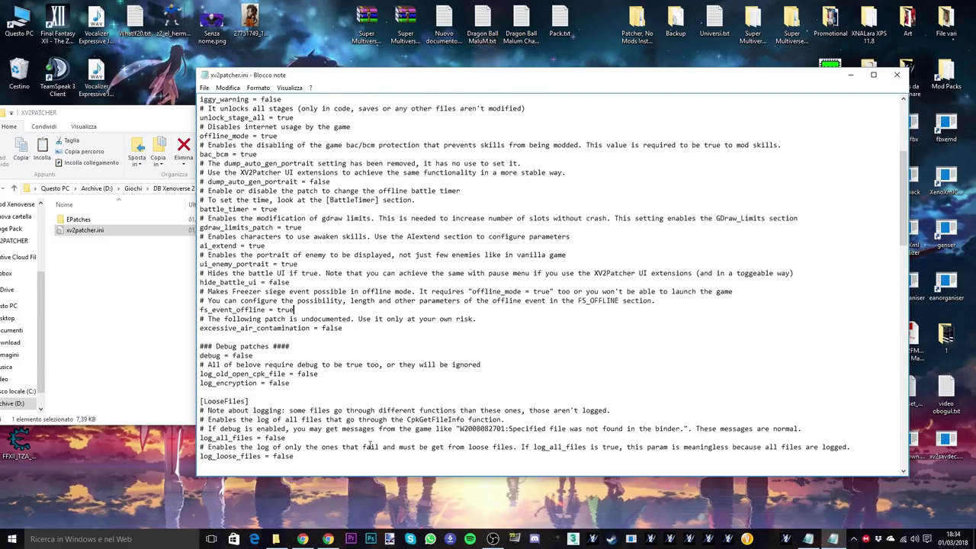
scroll(375, 420, "down", 2)
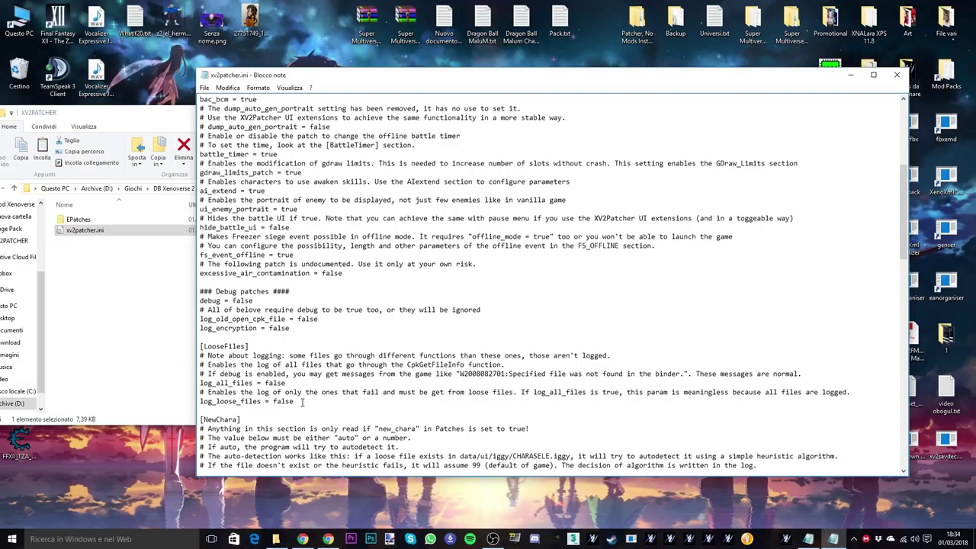
left_click_drag(279, 405, 293, 403)
type("tru")
Save the changes to xv2patcher.ini, close it, and go back to the DB Xenoverse 2 (SMP Build) folder
scroll(467, 375, "down", 4)
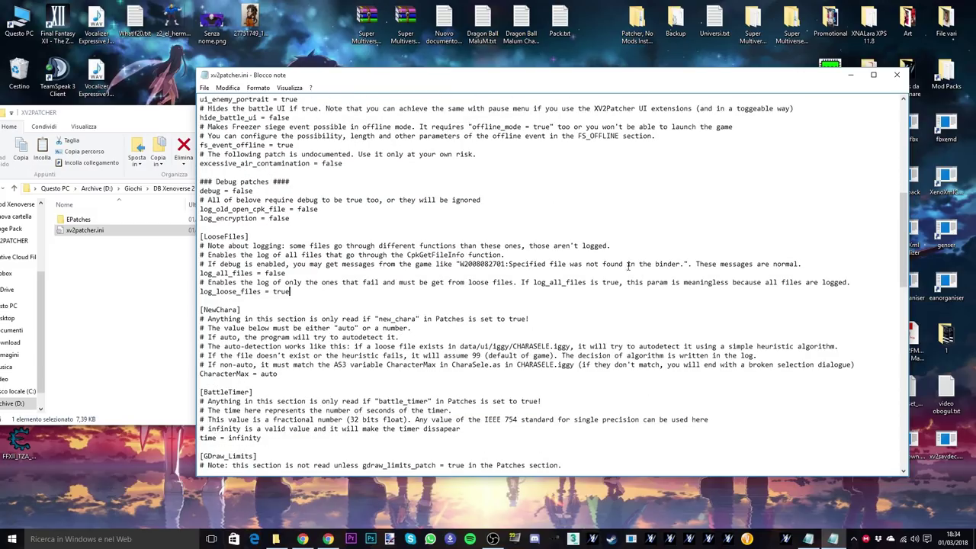
left_click(898, 77)
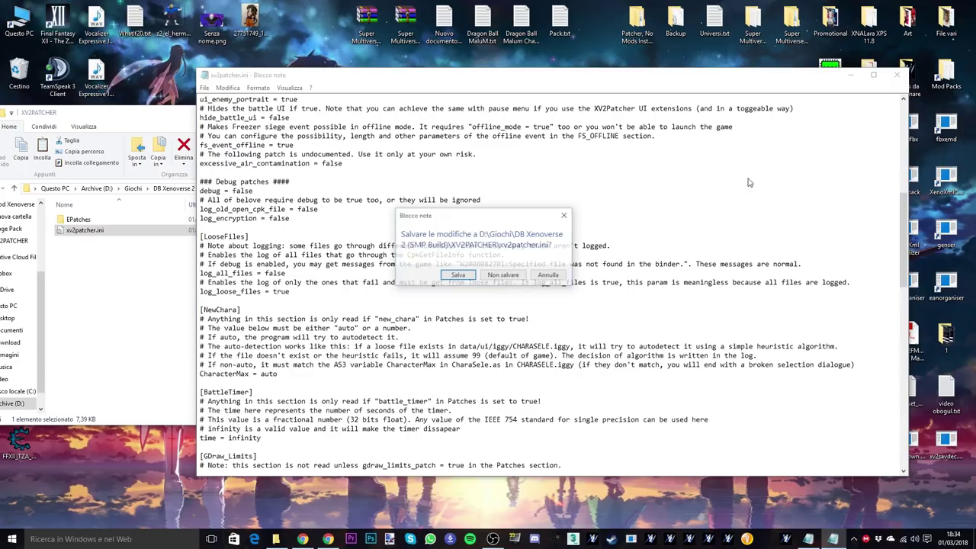
left_click(479, 277)
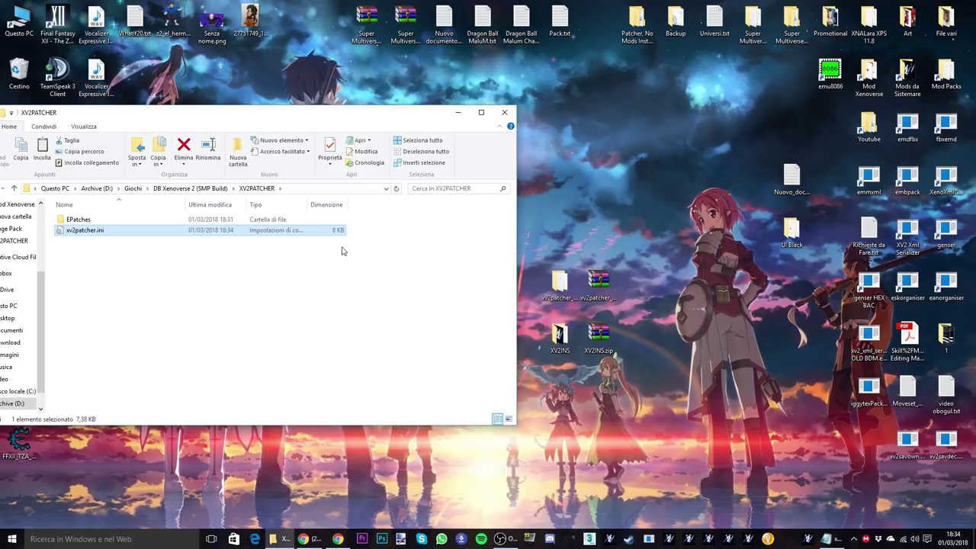
left_click(206, 191)
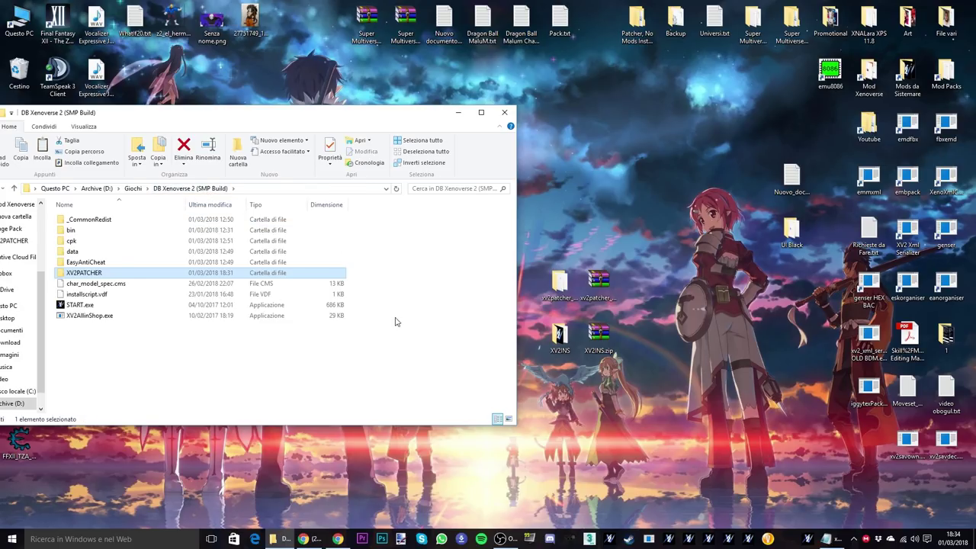
Copy the XV2INS folder from the desktop into the DB Xenoverse 2 (SMP Build) folder and open the copy
left_click(560, 336)
left_click_drag(561, 336, 540, 346)
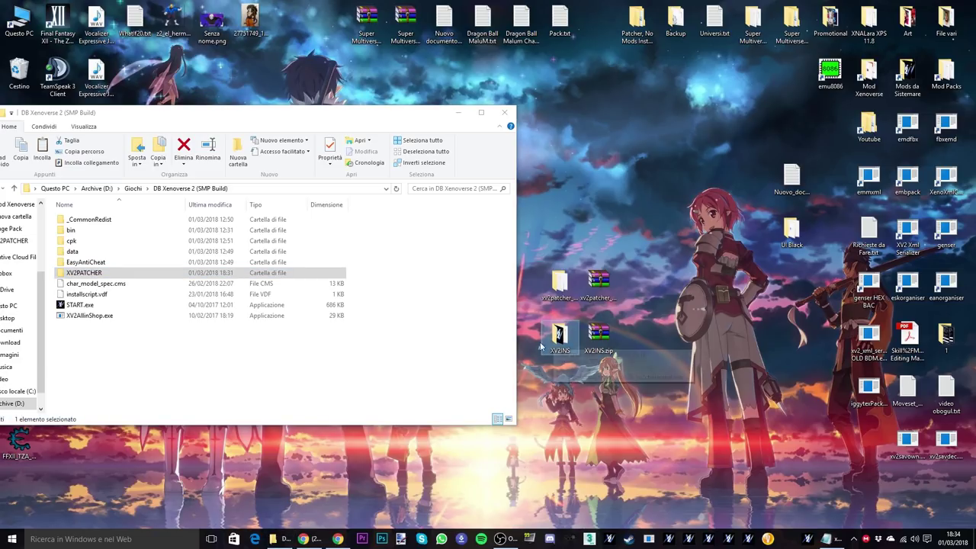
left_click(439, 290)
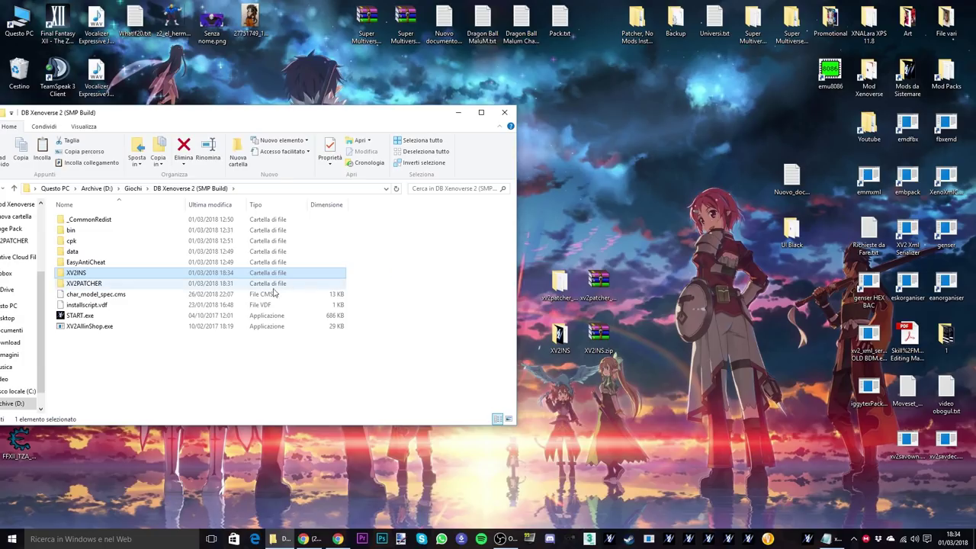
double_click(231, 277)
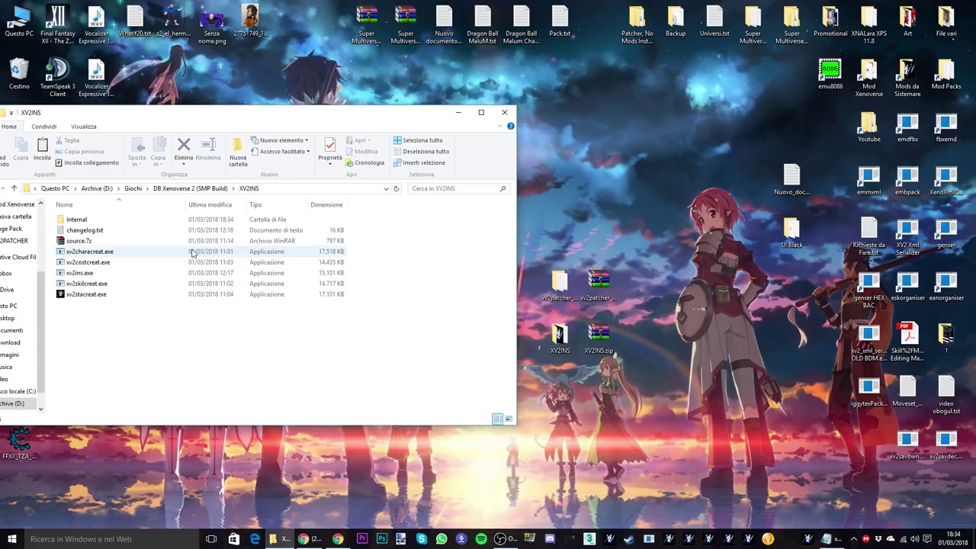
left_click_drag(371, 122, 701, 102)
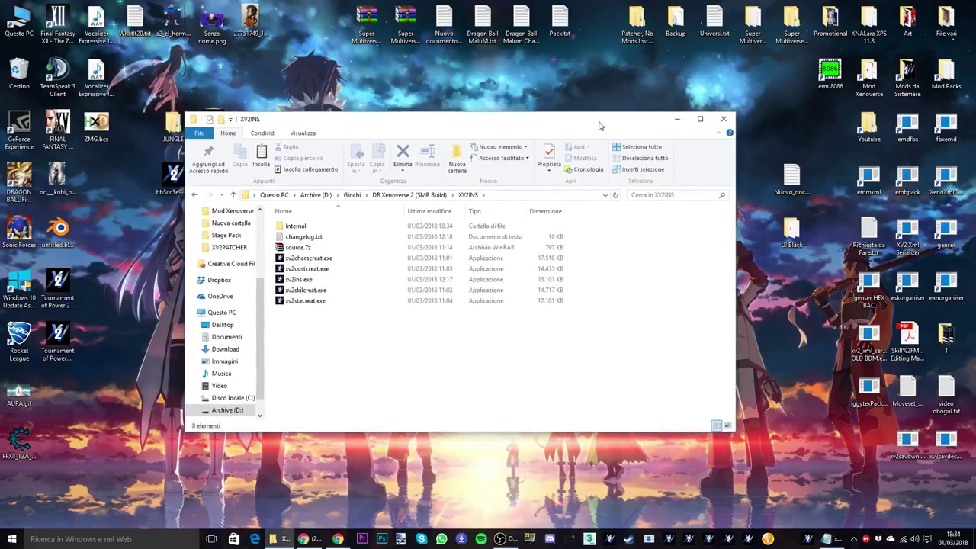
double_click(436, 264)
left_click(431, 253)
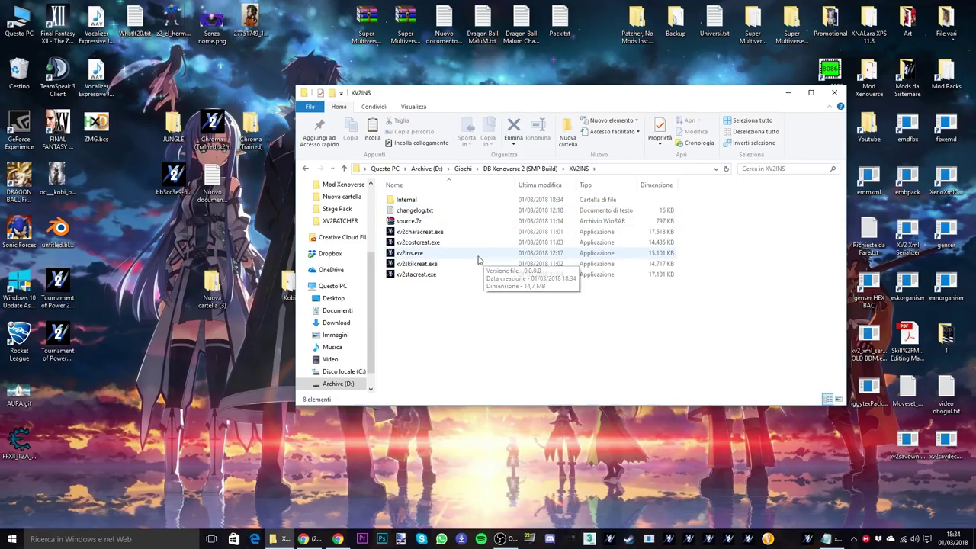
Check the bin folder of DB Xenoverse 2 (SMP Build) for DBXV2.exe, and return to the game folder
left_click(539, 169)
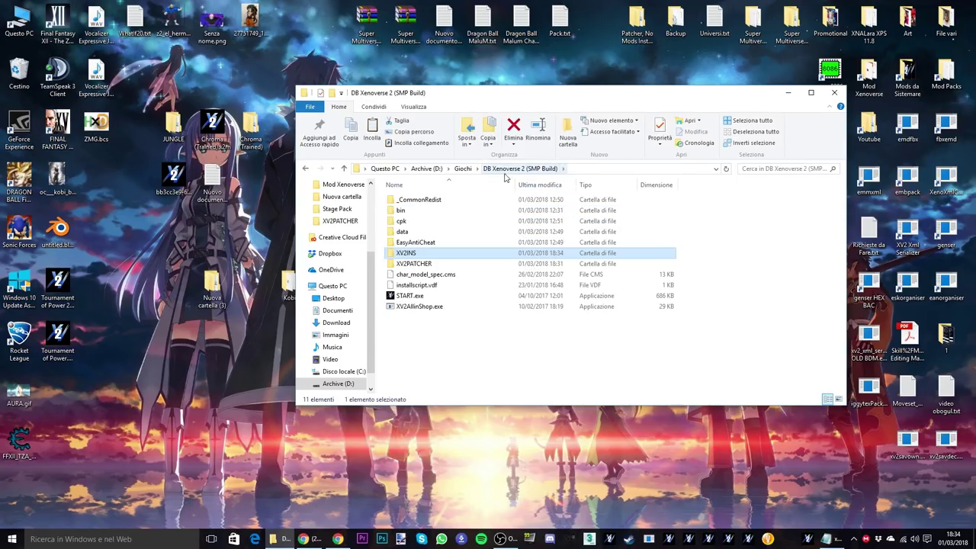
double_click(415, 211)
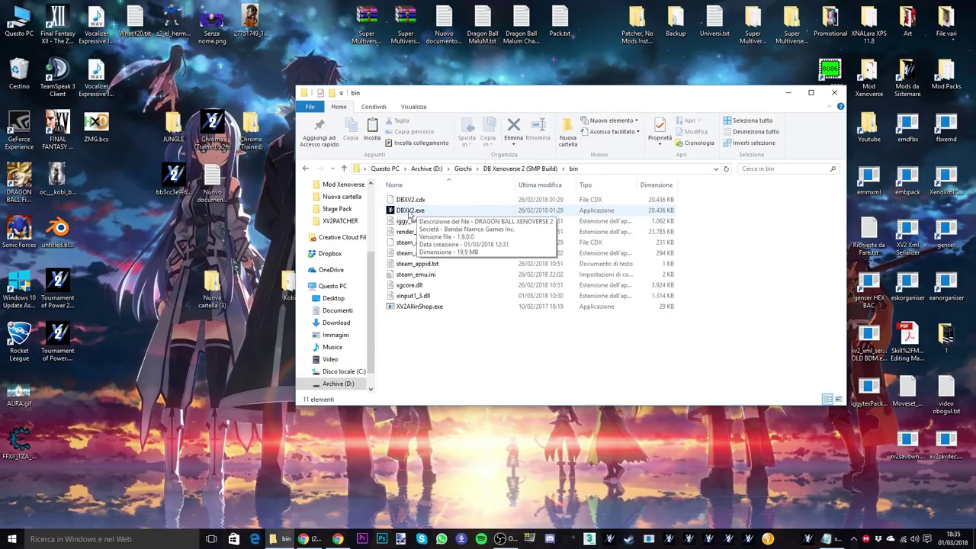
left_click(521, 169)
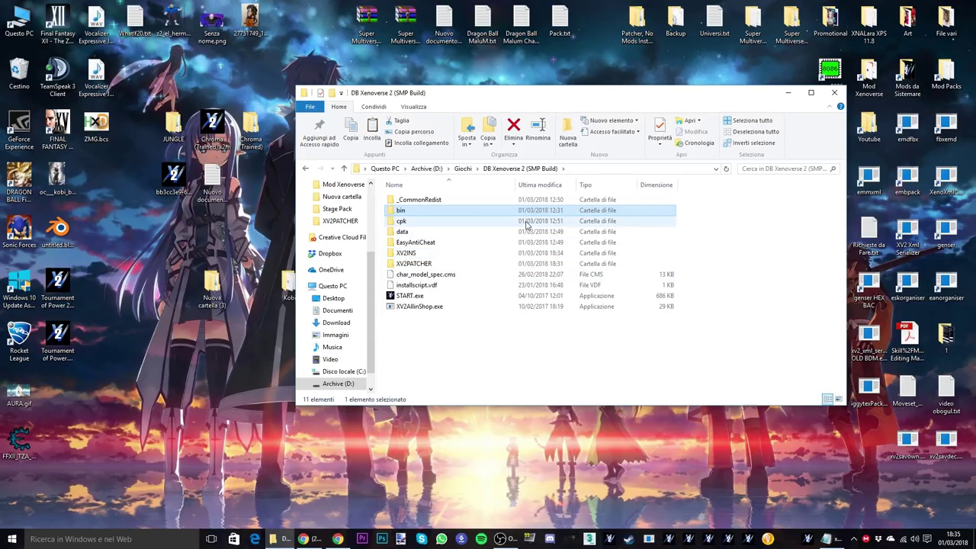
Open the XV2INS folder in the user profile's AppData\Roaming directory on drive C: in a separate window
left_click(19, 23)
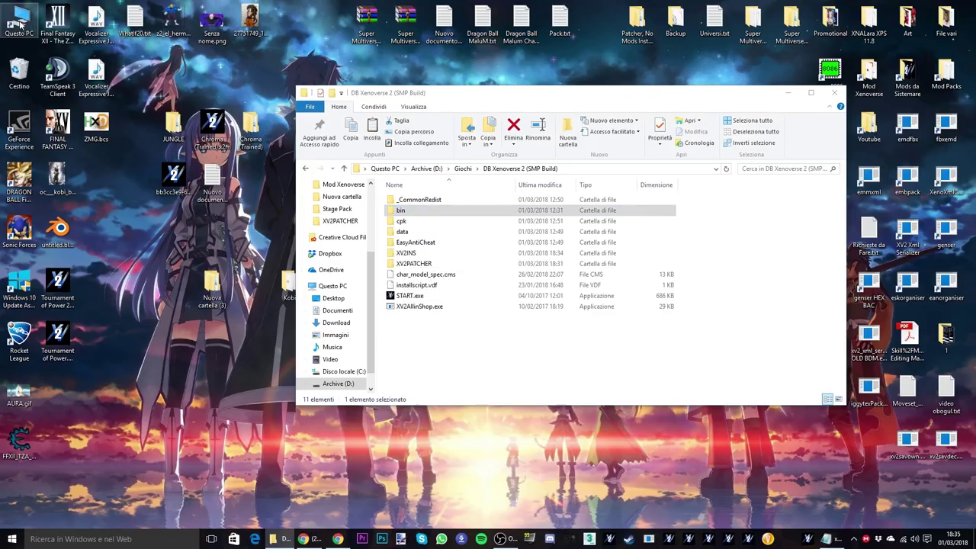
double_click(19, 22)
double_click(447, 301)
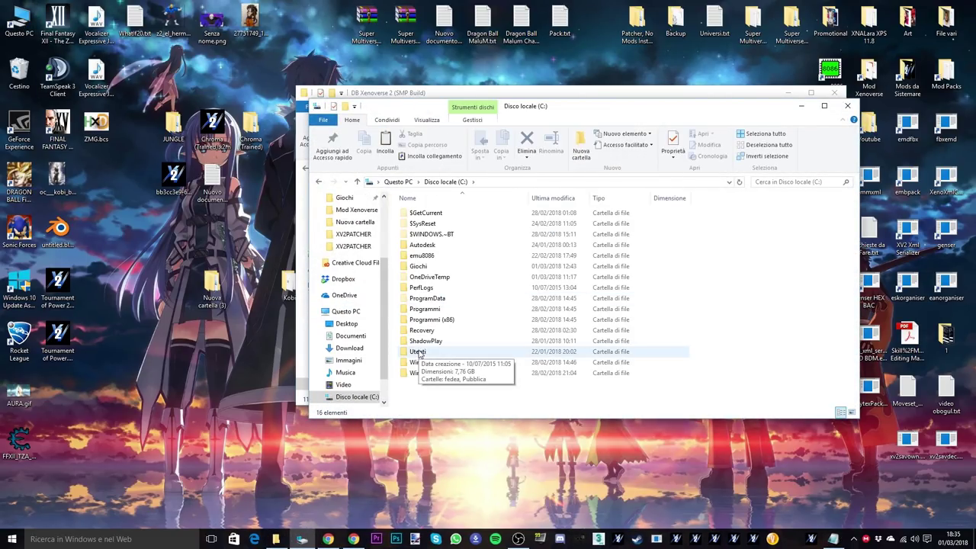
double_click(418, 353)
double_click(420, 224)
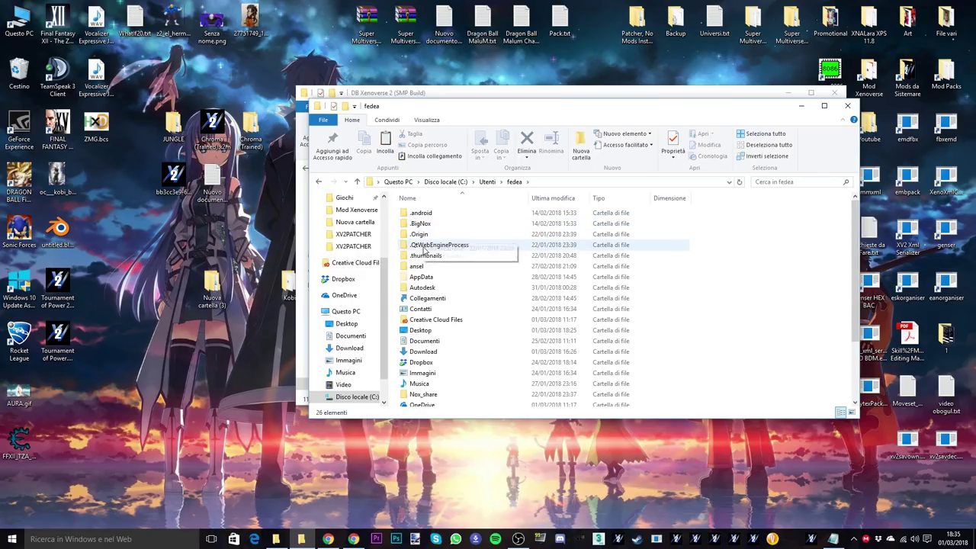
double_click(423, 278)
double_click(427, 236)
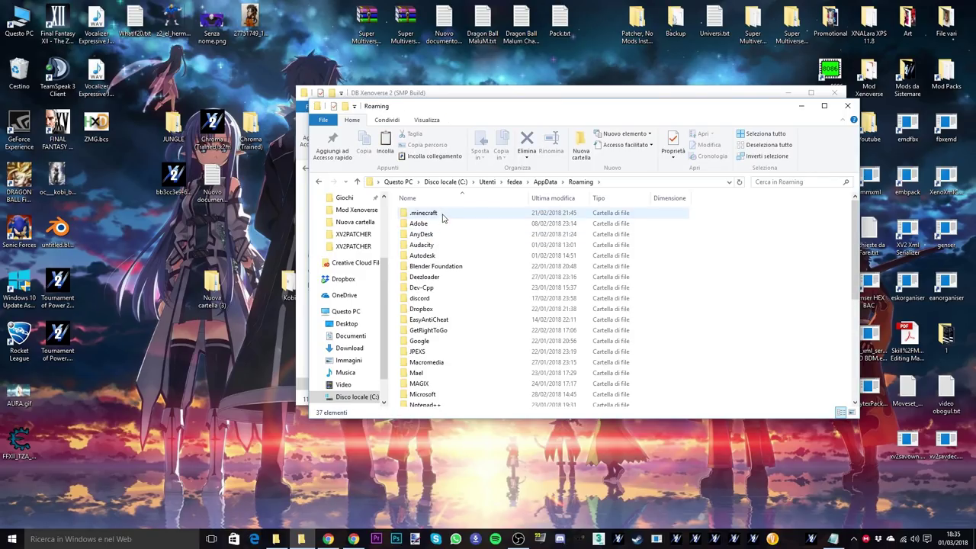
scroll(450, 252, "down", 6)
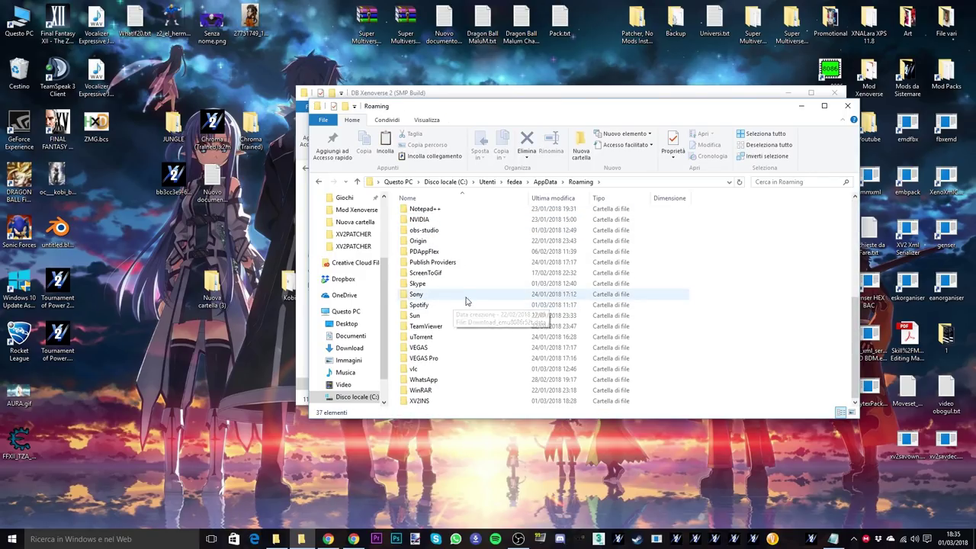
double_click(419, 401)
left_click_drag(506, 105, 205, 131)
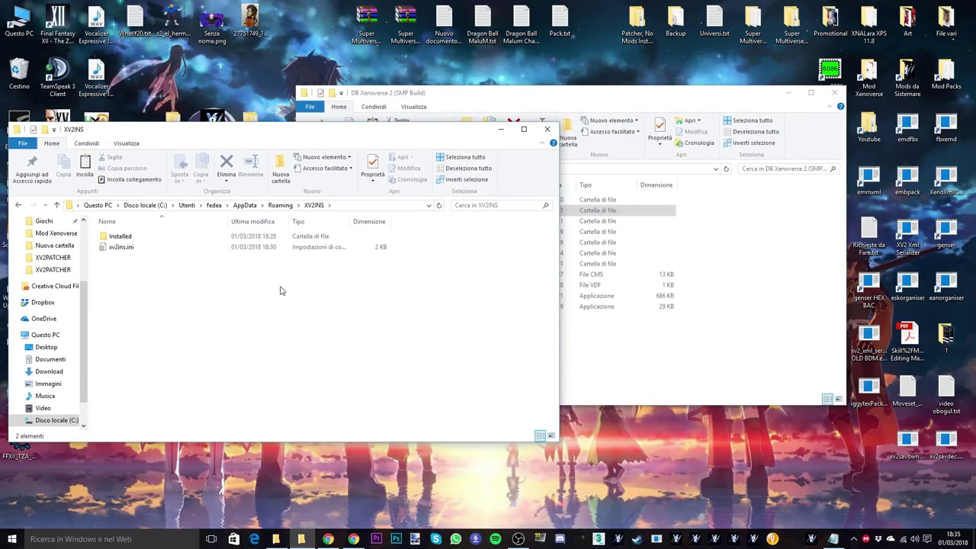
Replace the contents of the Roaming XV2INS folder with the xv2ins.ini stored in Patcher, No Mods Installed\XV2INS on the desktop
left_click_drag(280, 290, 223, 226)
left_click_drag(305, 240, 646, 31)
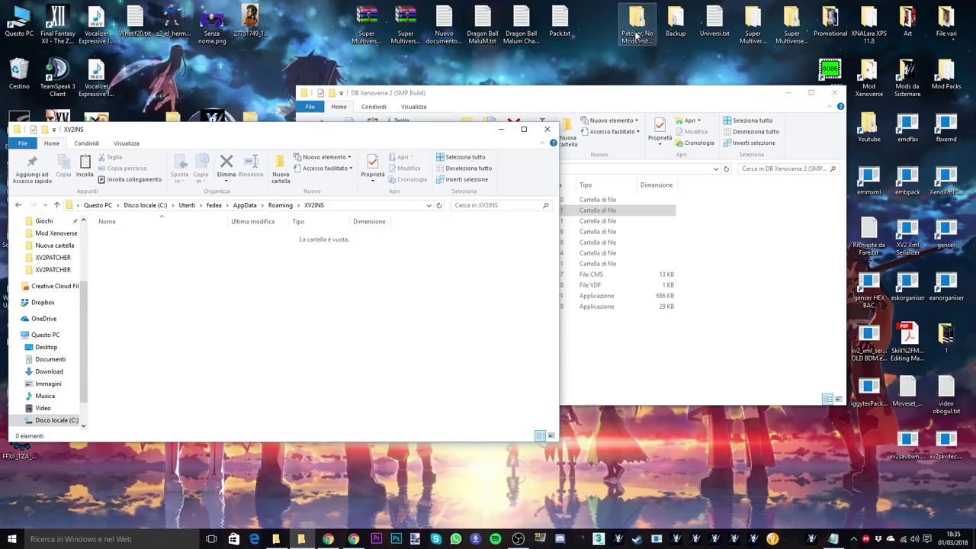
double_click(637, 23)
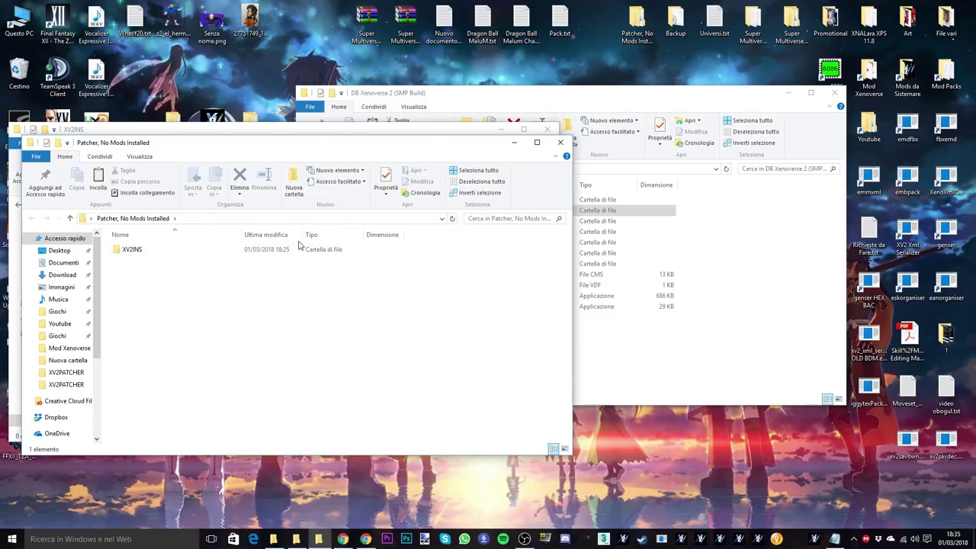
left_click(287, 254)
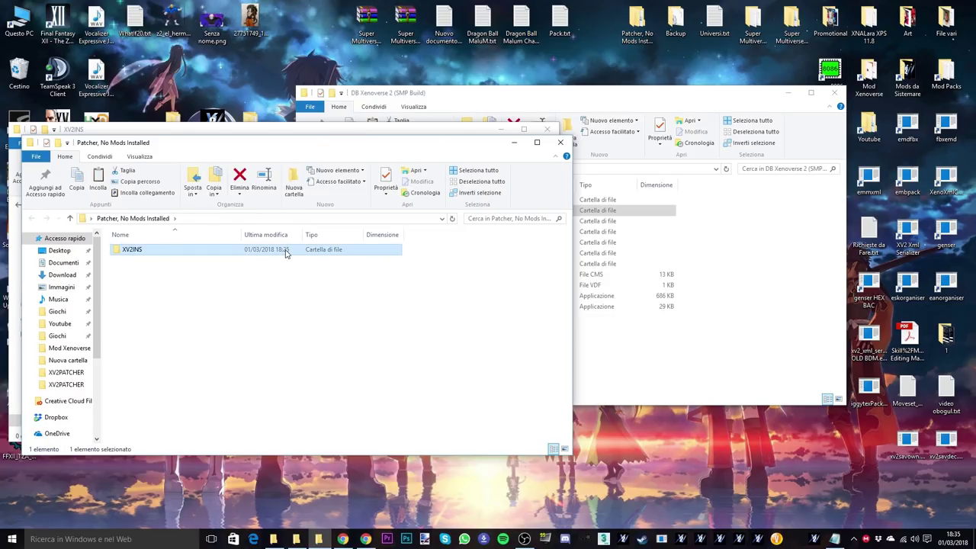
double_click(283, 251)
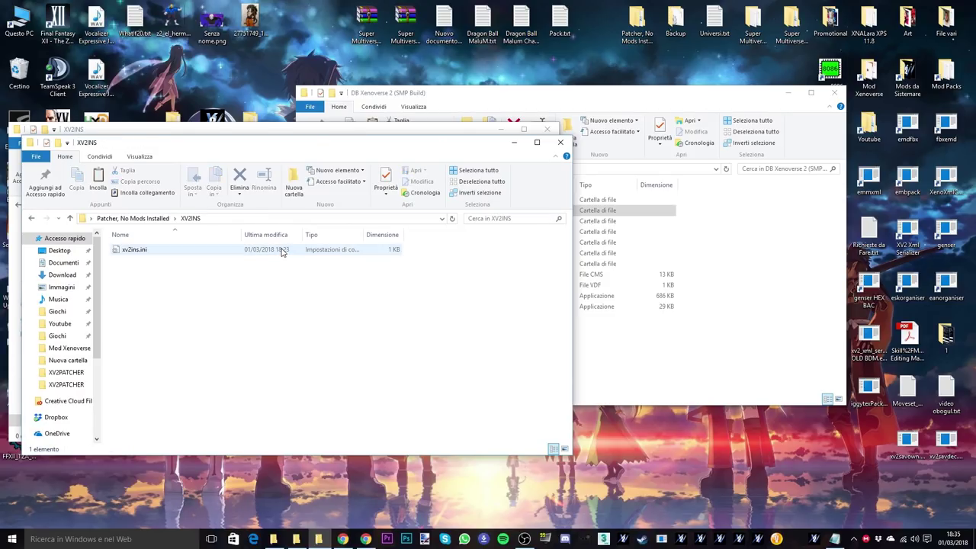
left_click(557, 144)
key("ctrl+v")
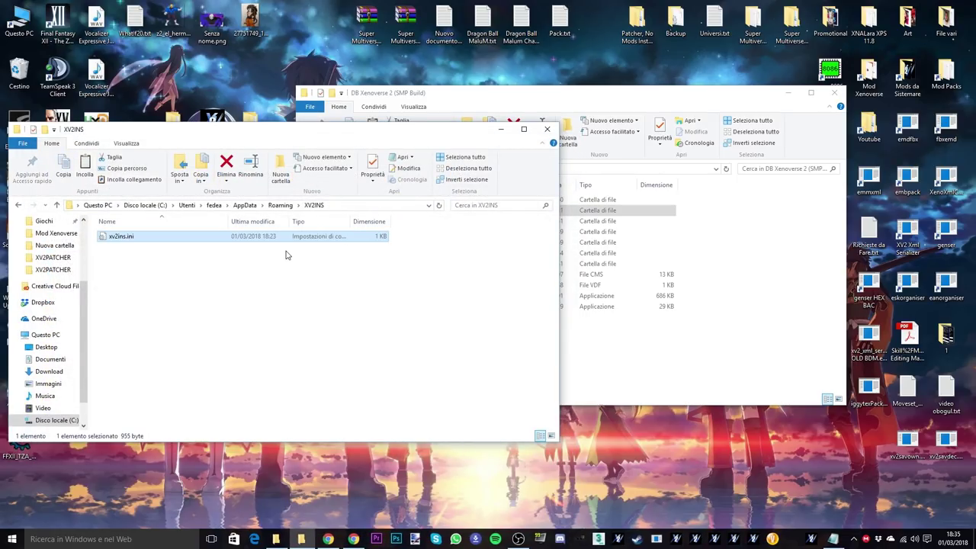
Copy the game folder's address, set game_directory in xv2ins.ini to "D:\Giochi\DB Xenoverse 2 (SMP Build)", and save the file
double_click(290, 246)
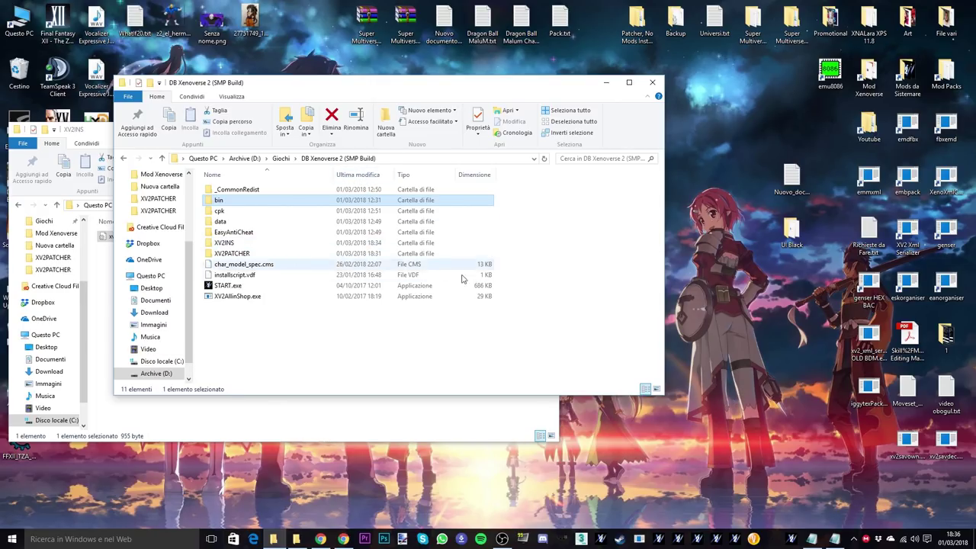
right_click(364, 162)
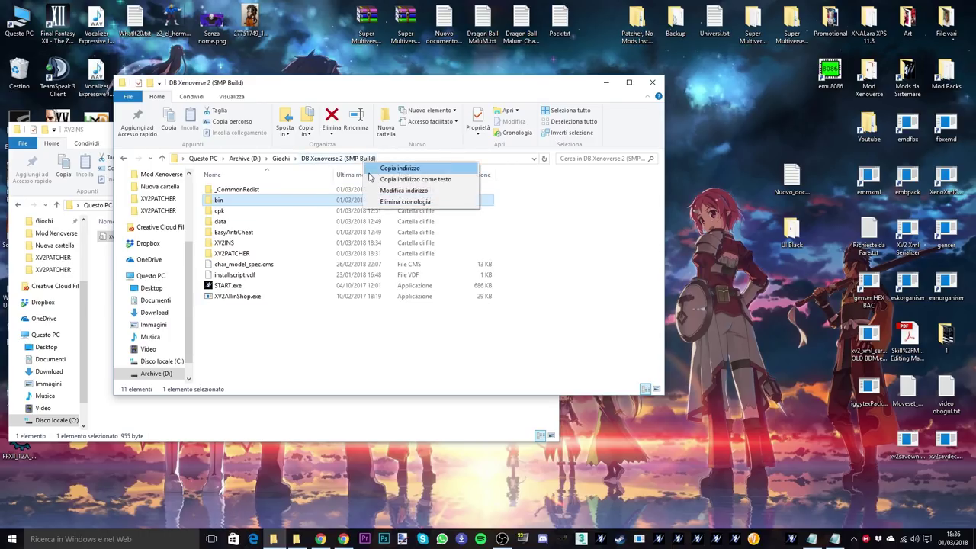
left_click(375, 184)
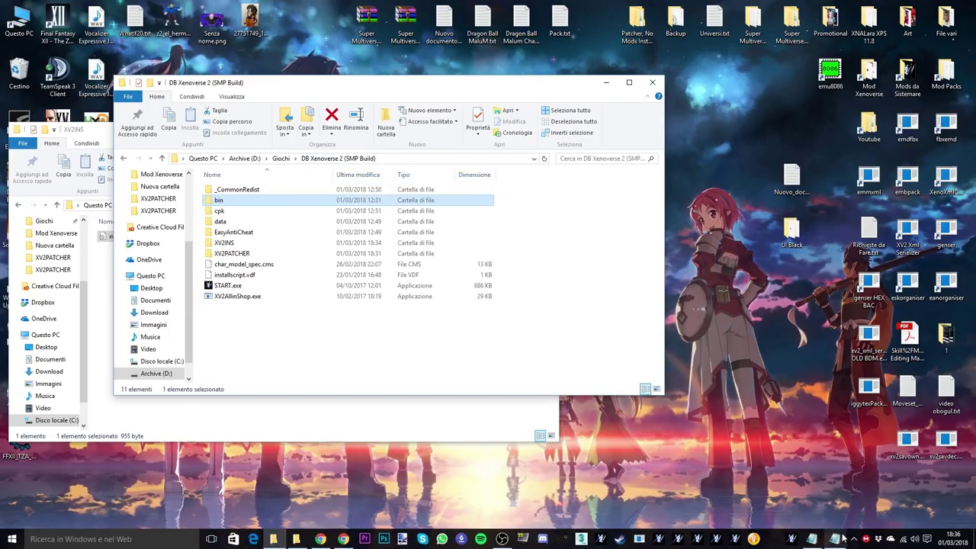
key("alt+Tab")
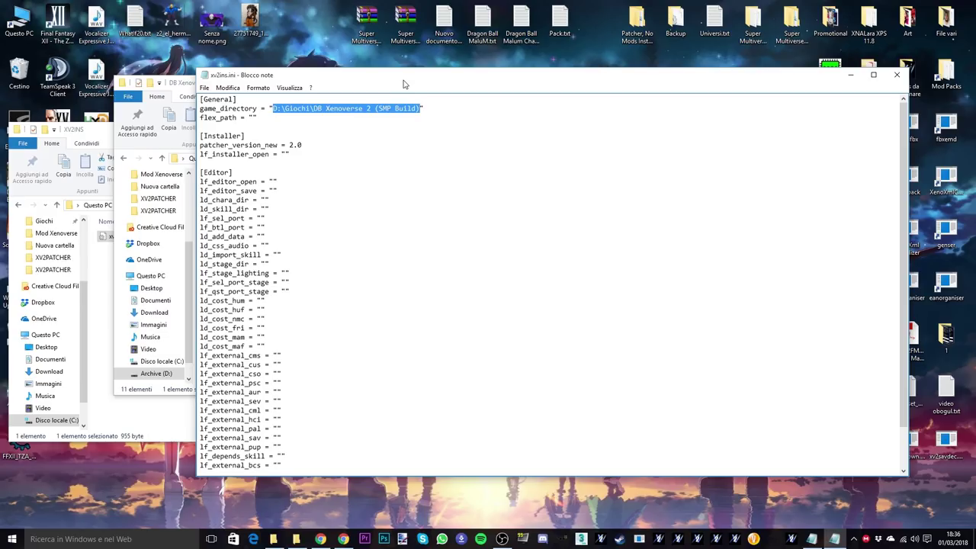
type("D:\\Giochi\\DB Xenoverse 2 (SMP Build)")
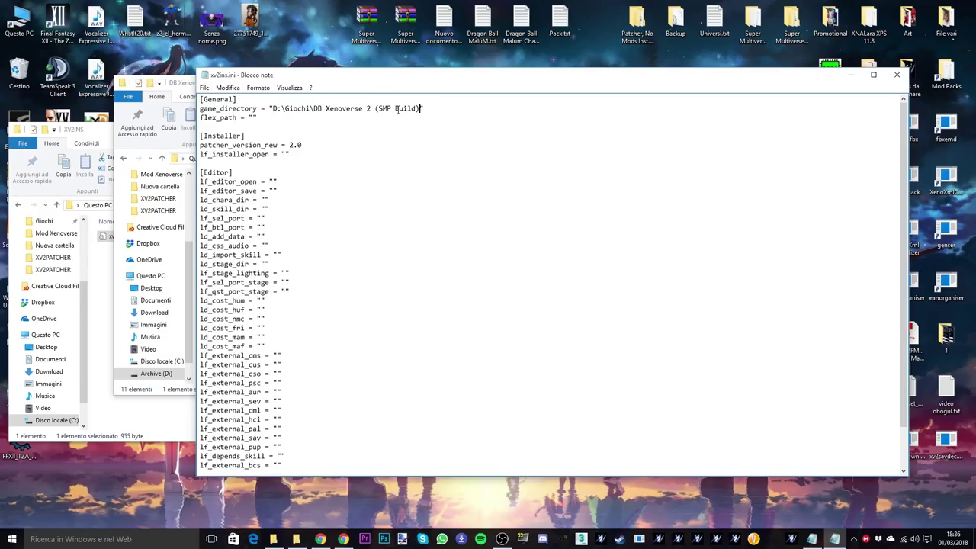
left_click(897, 74)
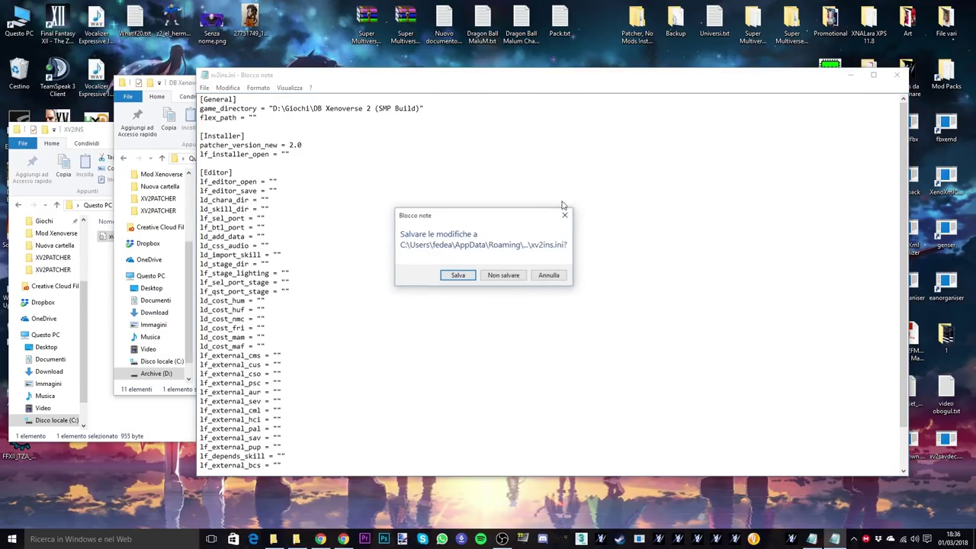
left_click(457, 276)
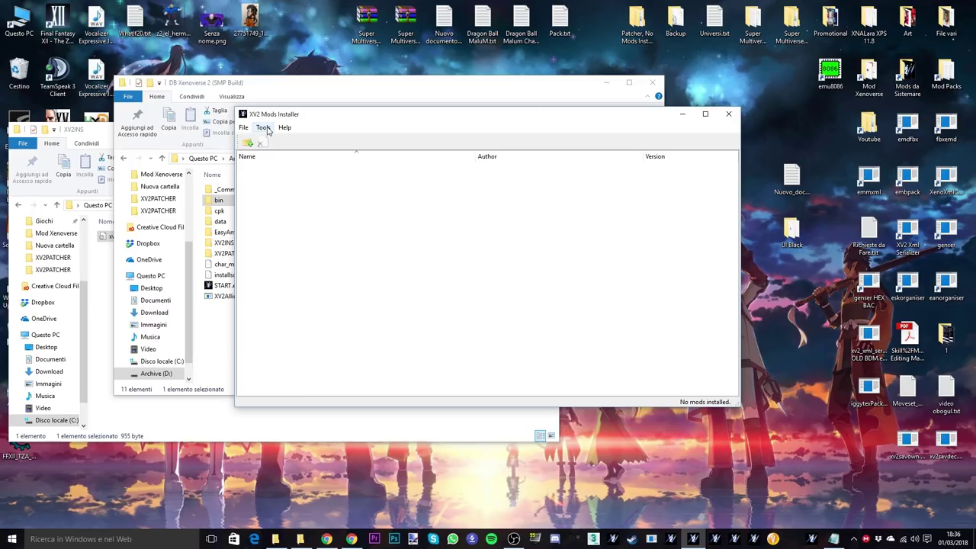
Associate the .x2m extension with XV2 Mods Installer and accept the registry change
left_click(260, 128)
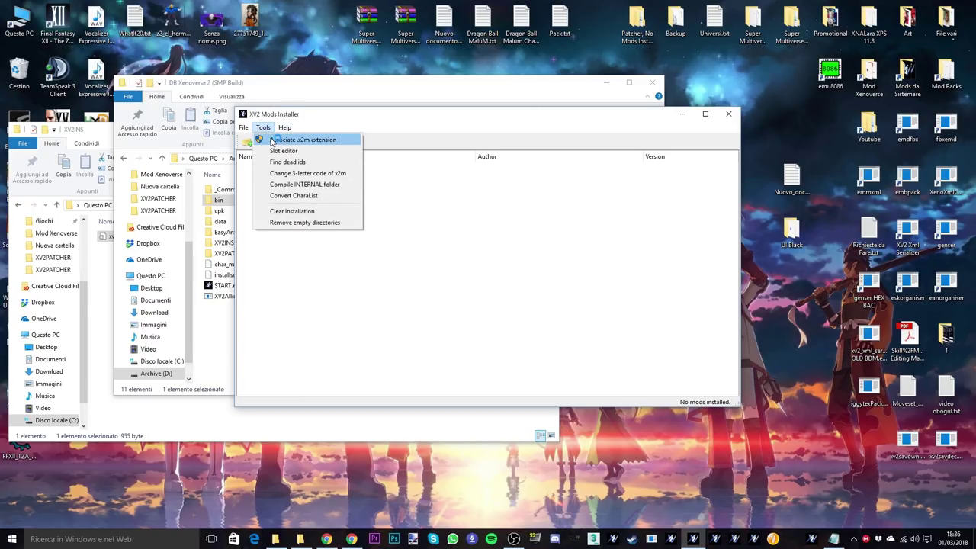
left_click(272, 140)
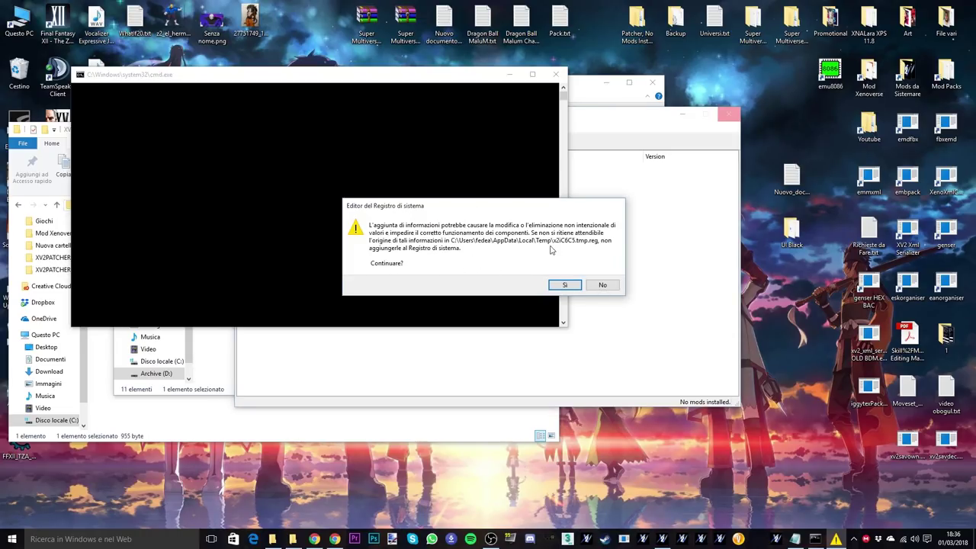
left_click(565, 285)
left_click(602, 270)
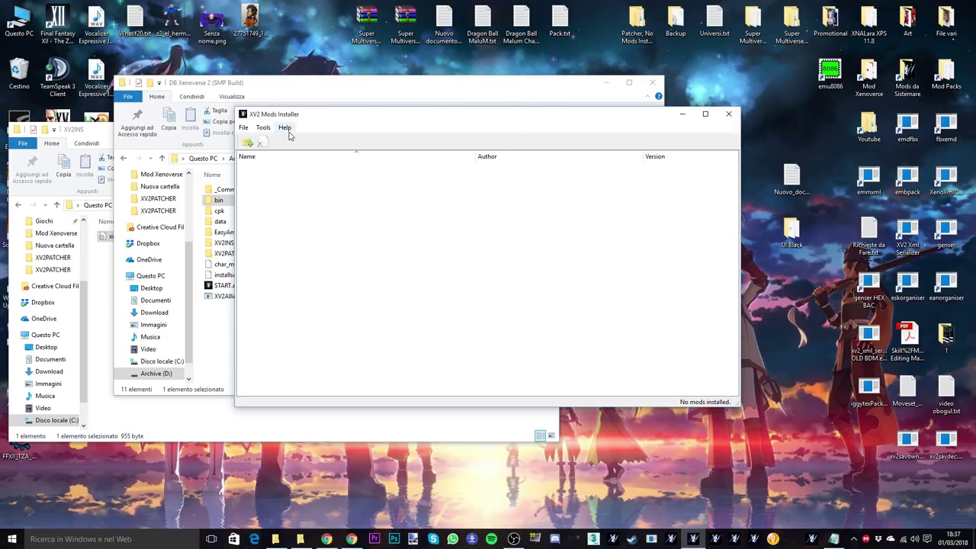
Minimize both folder windows and arrange the XV2 Mods Installer window and the El Hermano mod file so both are in view
left_click(604, 85)
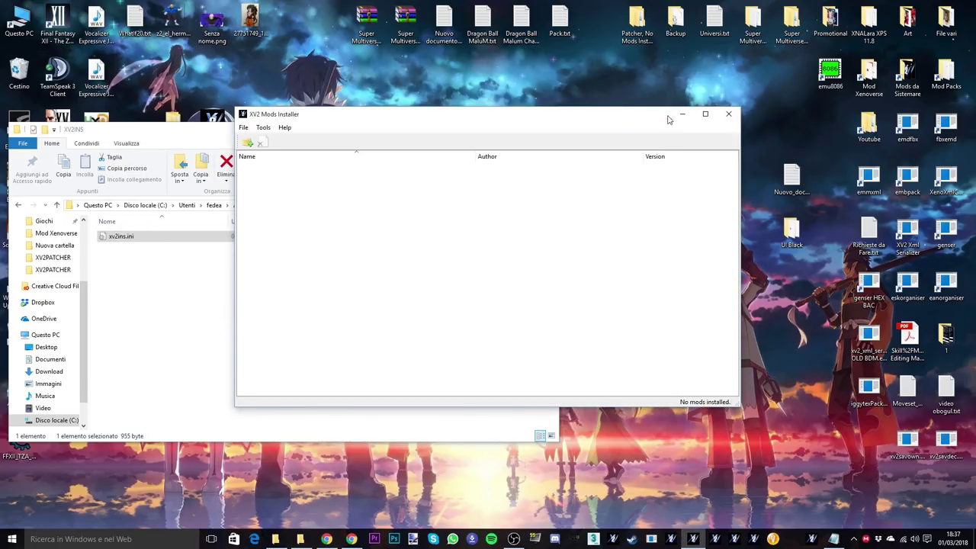
left_click(200, 296)
left_click(500, 130)
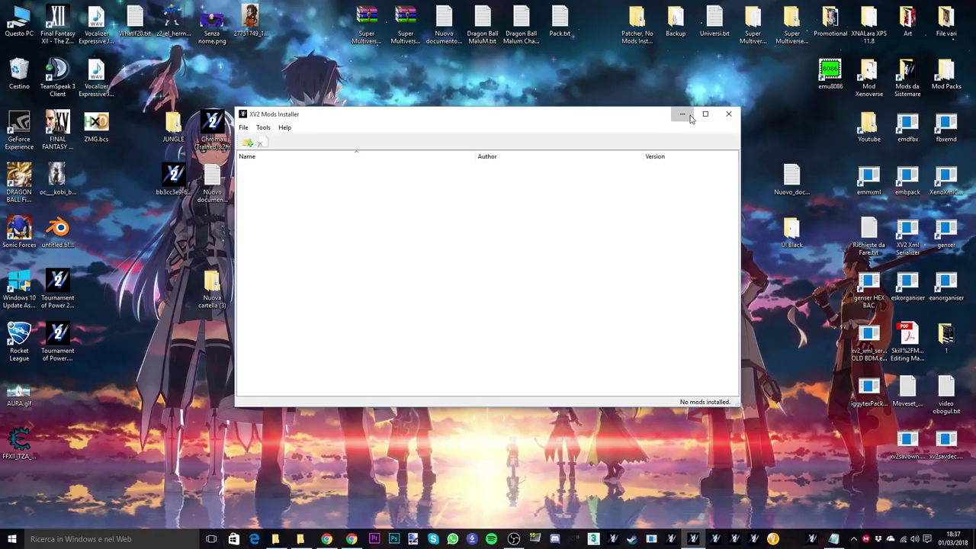
left_click_drag(573, 125, 711, 310)
left_click_drag(445, 227, 444, 124)
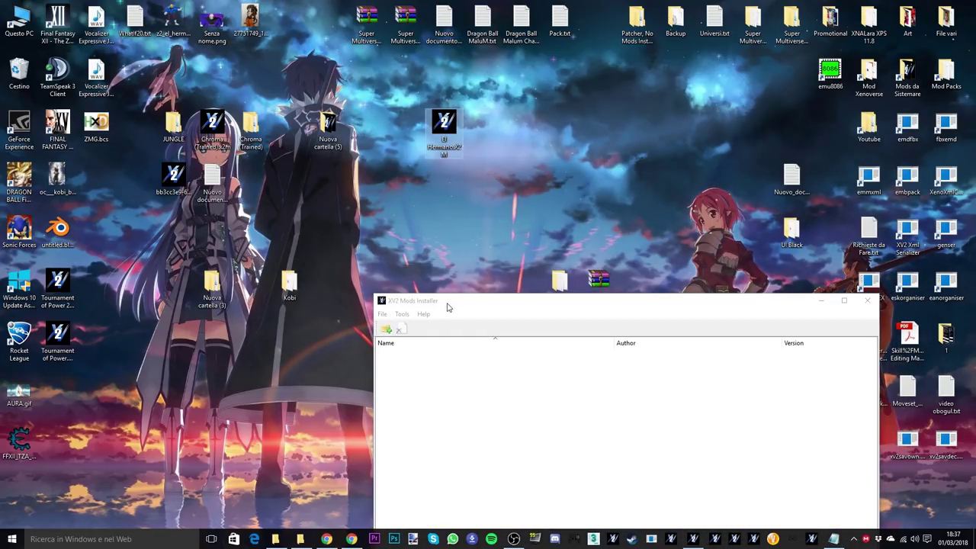
left_click_drag(448, 307, 505, 178)
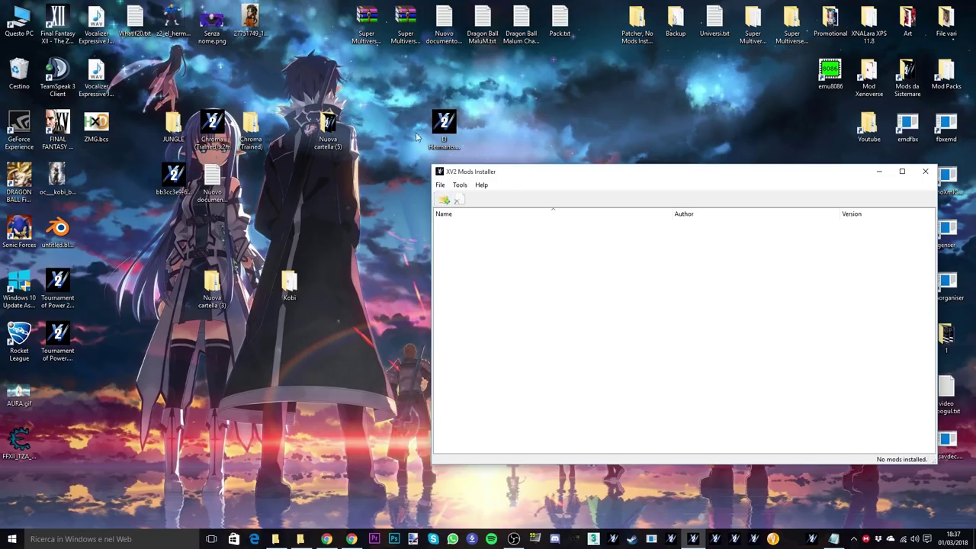
Install the El Hermano.X2M mod from the desktop, accept the completion message, and close XV2 Mods Installer
left_click(445, 200)
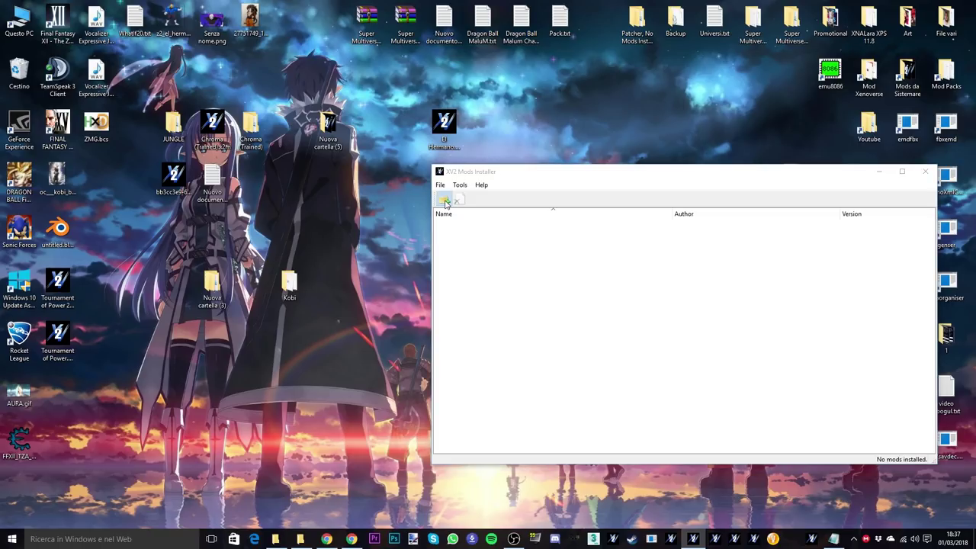
left_click(472, 313)
scroll(600, 348, "down", 3)
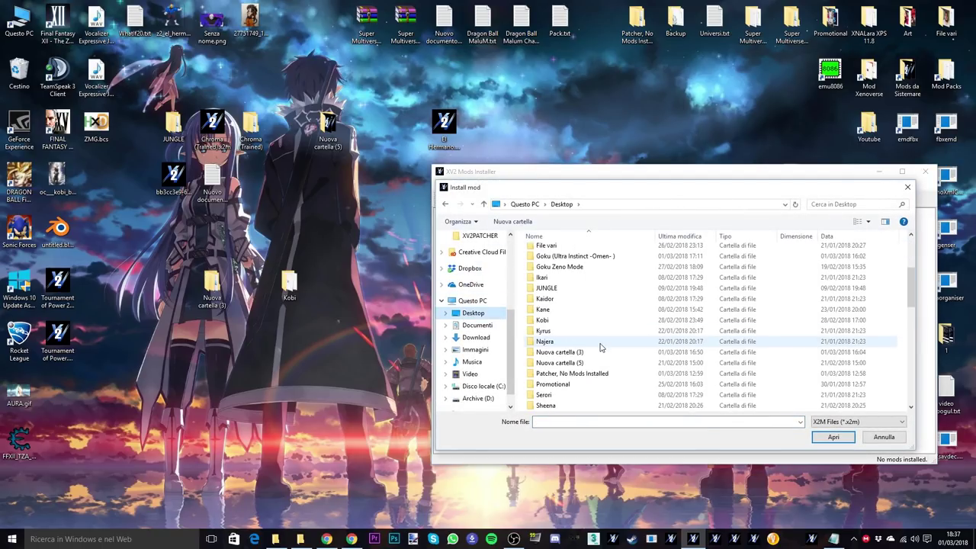
scroll(600, 348, "down", 6)
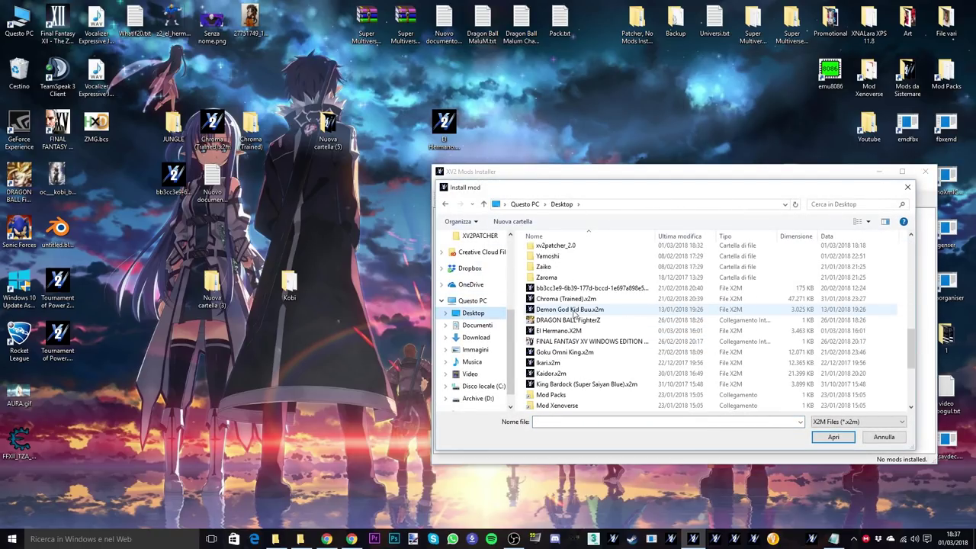
scroll(575, 313, "down", 3)
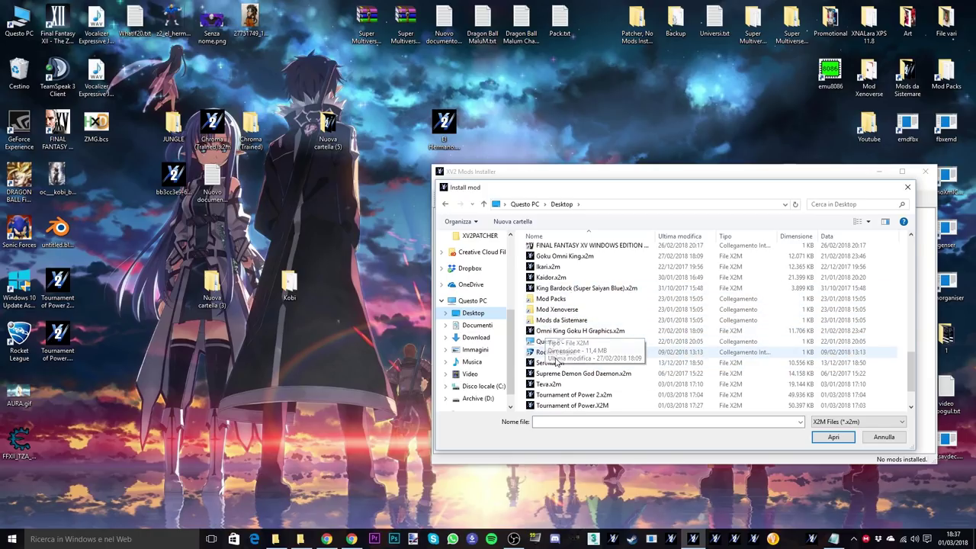
double_click(558, 362)
left_click(434, 312)
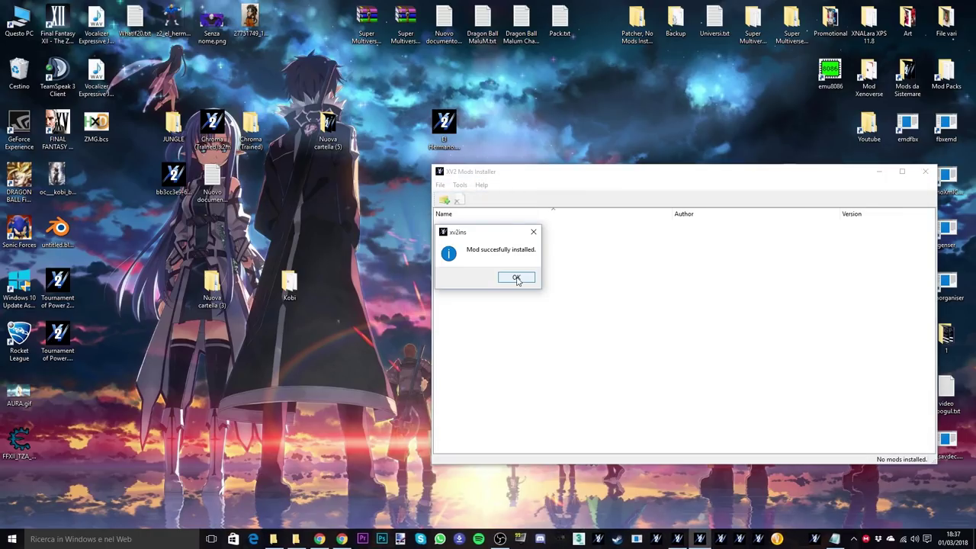
left_click(518, 278)
left_click(925, 171)
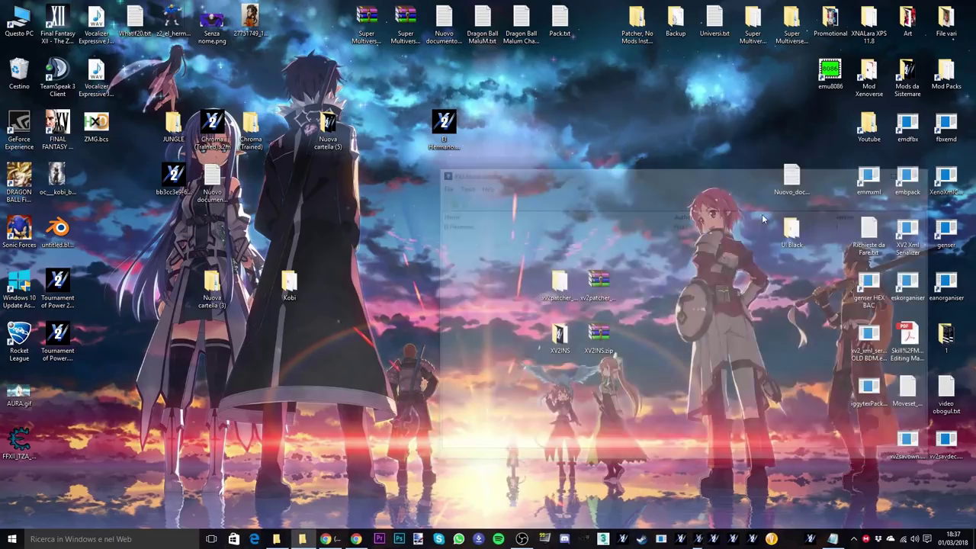
Bring up the DB Xenoverse 2 (SMP Build) folder and launch DBXV2.exe from its bin subfolder
left_click(301, 540)
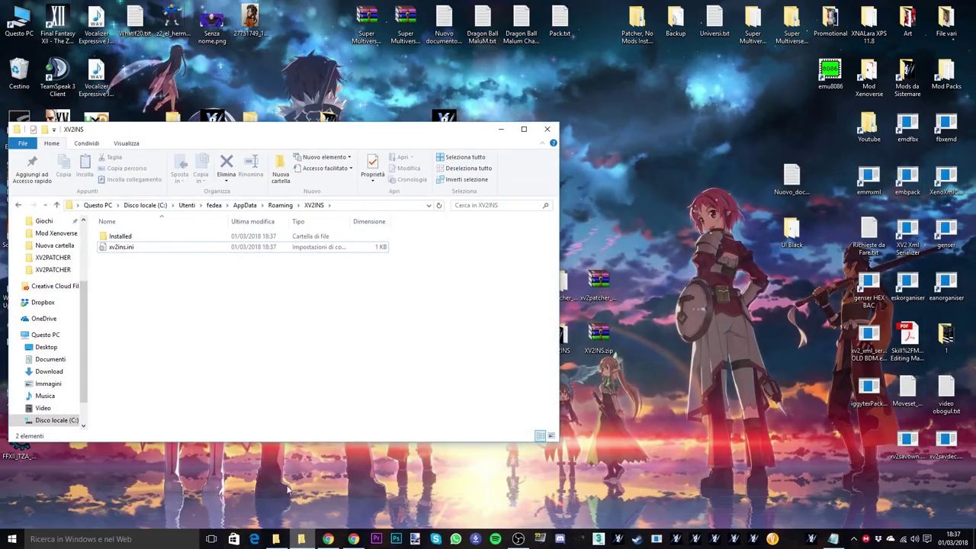
left_click(276, 539)
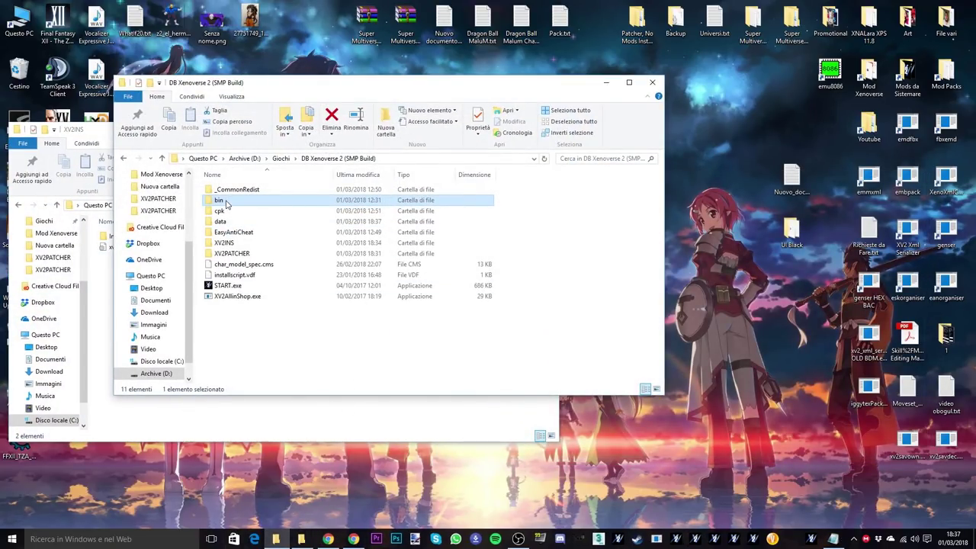
double_click(219, 200)
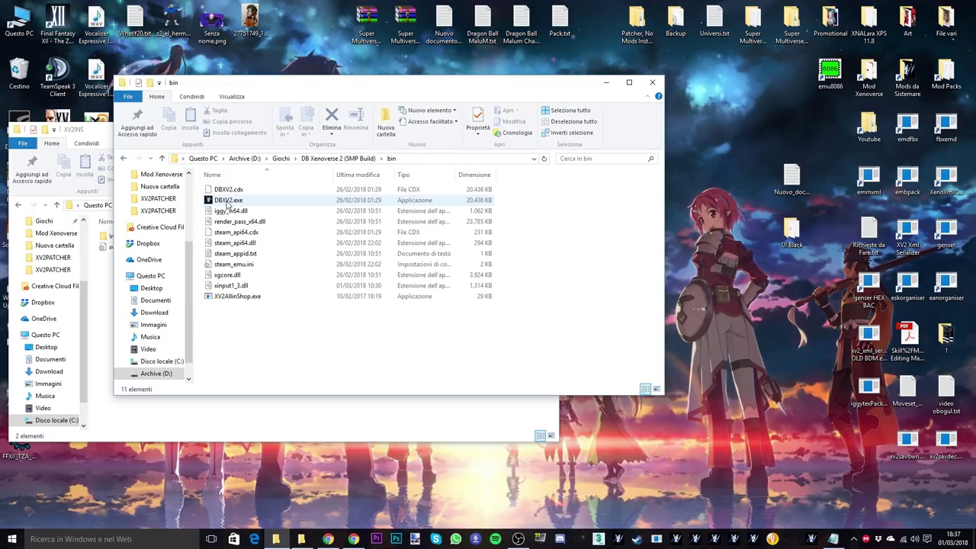
double_click(227, 200)
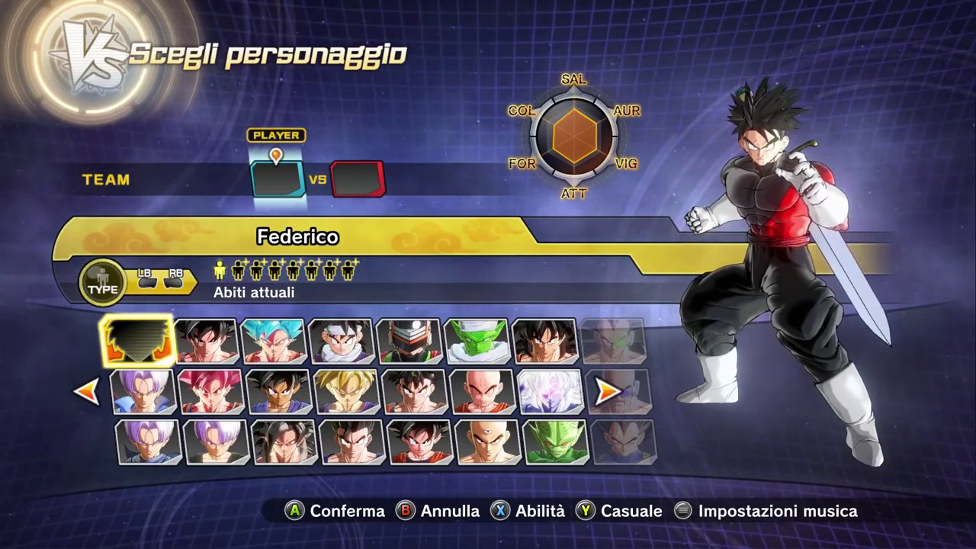
Highlight El Hermano in the game's versus character roster to check the installed mod
key("Left")
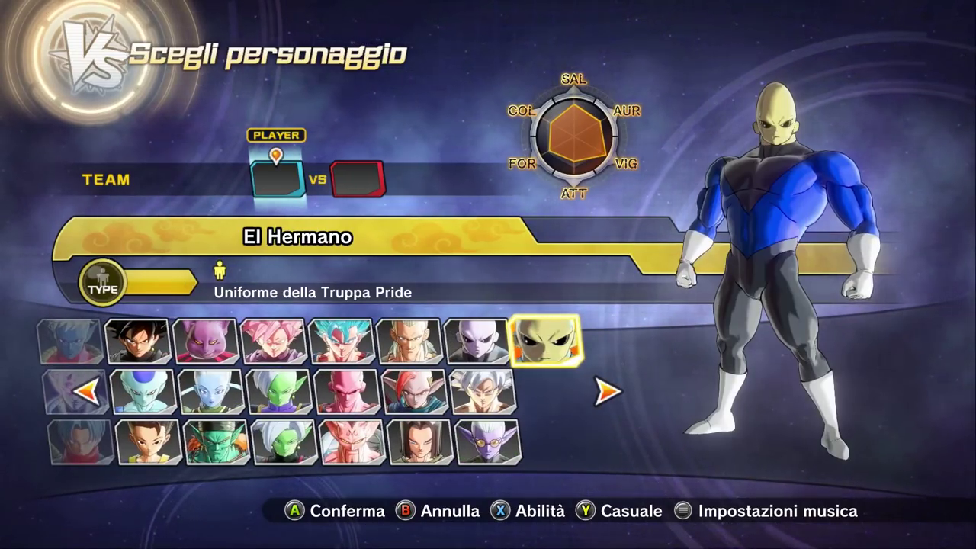
key("Left")
key("Right")
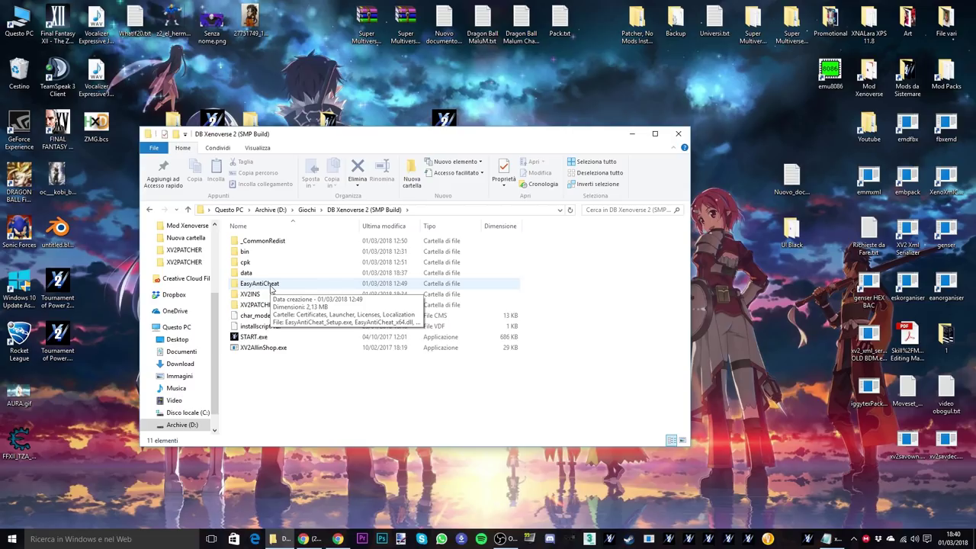
Examine EasyAntiCheat_x64.dll inside the game's EasyAntiCheat folder and close the folder window
double_click(270, 285)
left_click(267, 294)
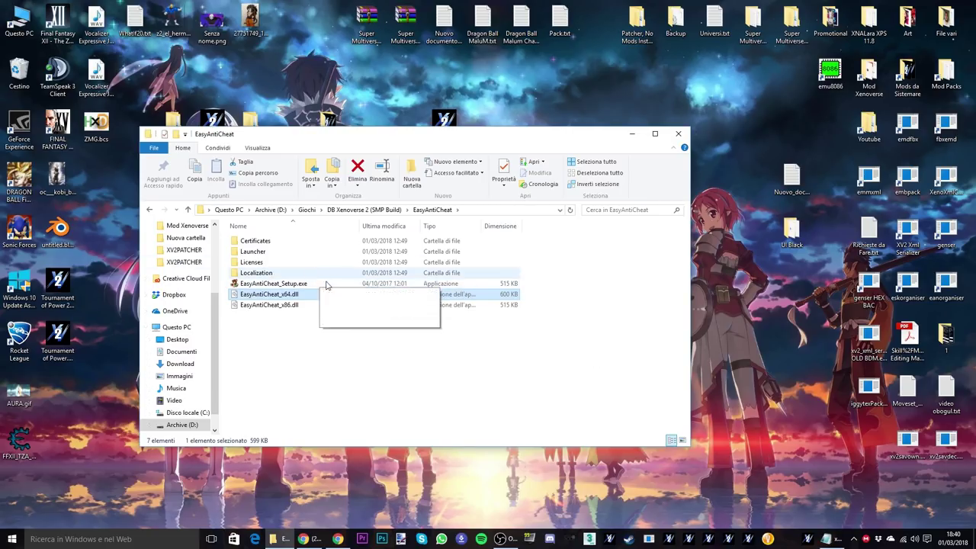
mouse_move(323, 300)
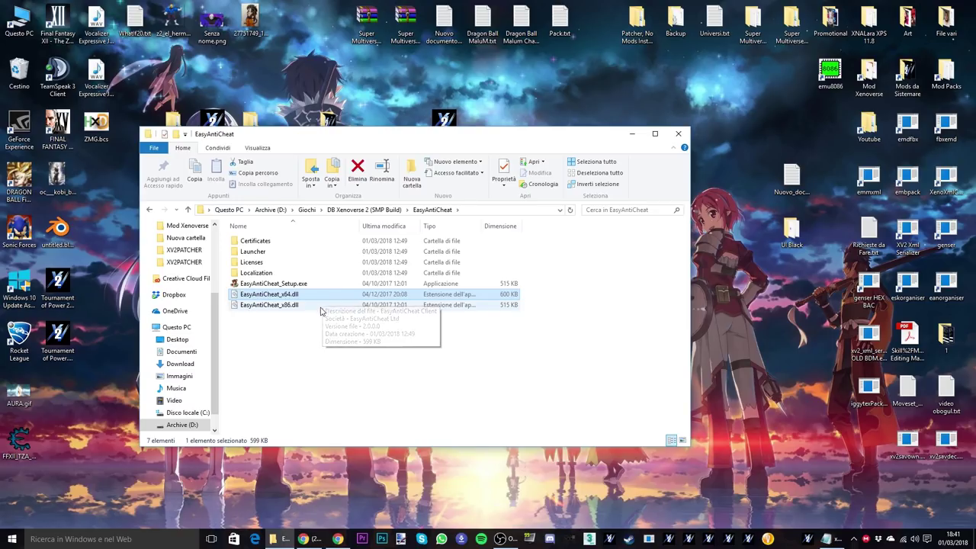
key("alt+F4")
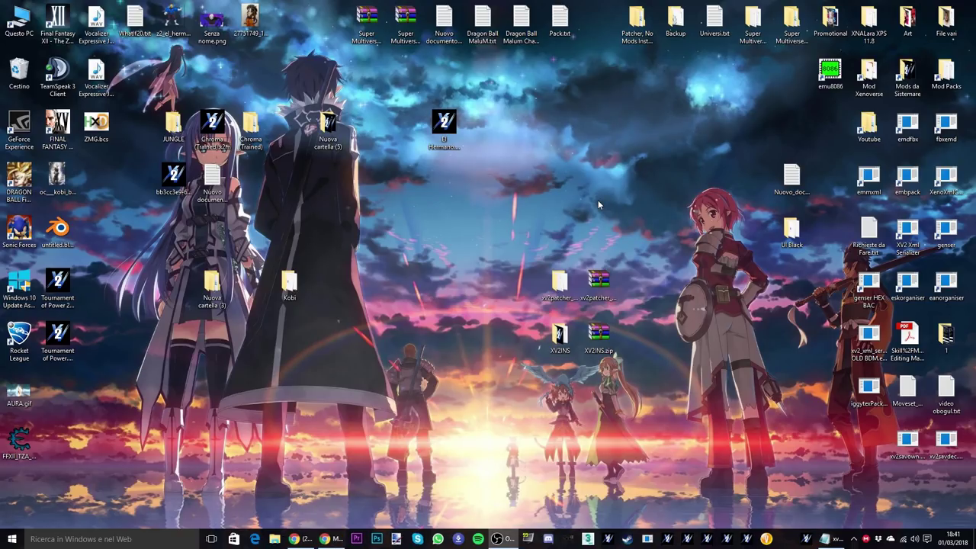